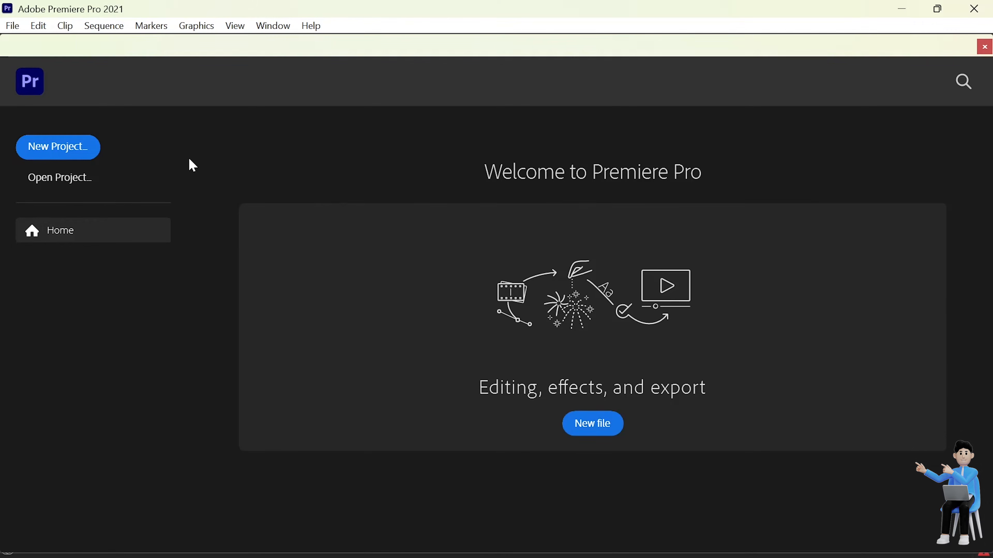
# Step: Start a new project and name it "30 to 60"
pyautogui.click(88, 150)
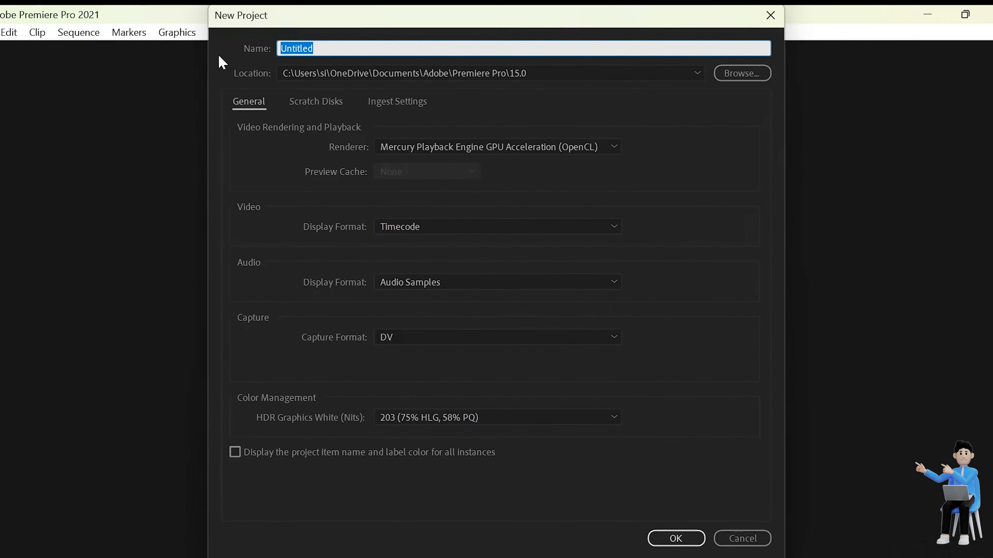
pyautogui.write('30')
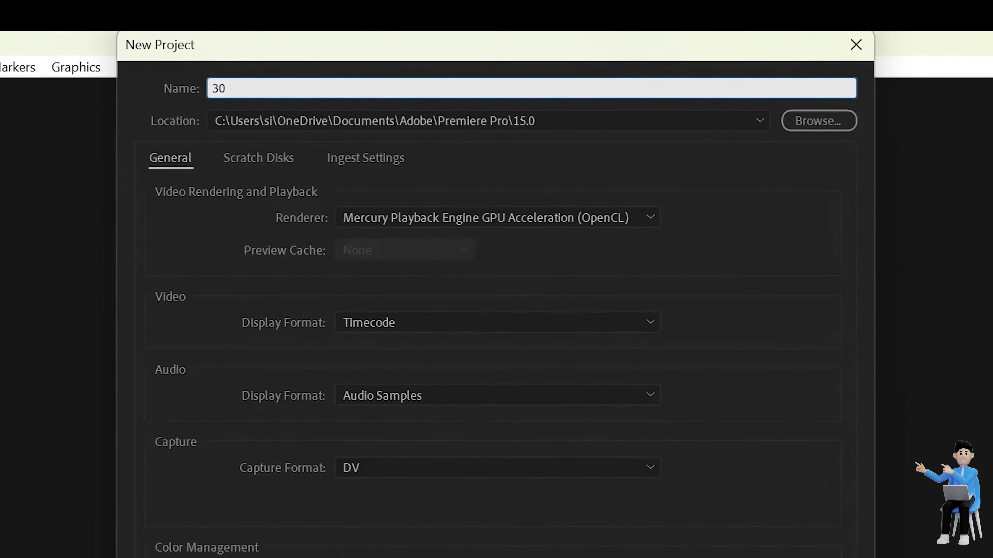
pyautogui.write(' to 60')
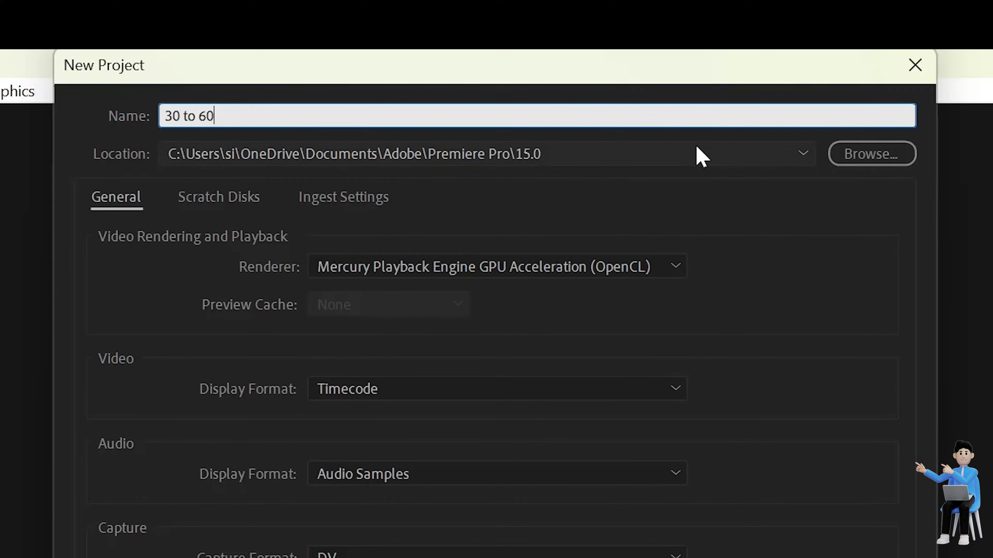
# Step: Set the project location to the EDIT folder on the SONG&VIDEOS (E:) drive and create the project
pyautogui.click(647, 156)
pyautogui.click(840, 194)
pyautogui.click(881, 158)
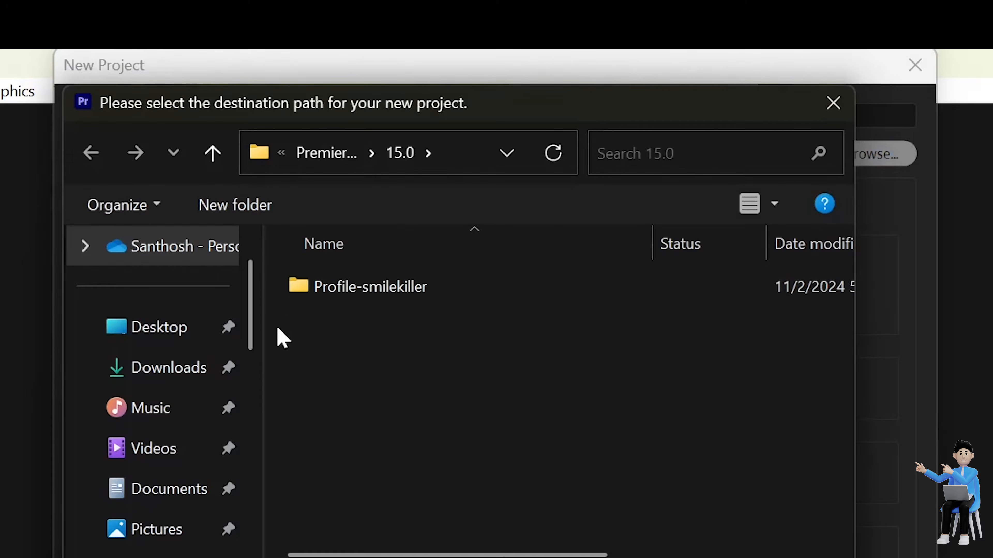
pyautogui.moveTo(254, 337); pyautogui.dragTo(260, 489)
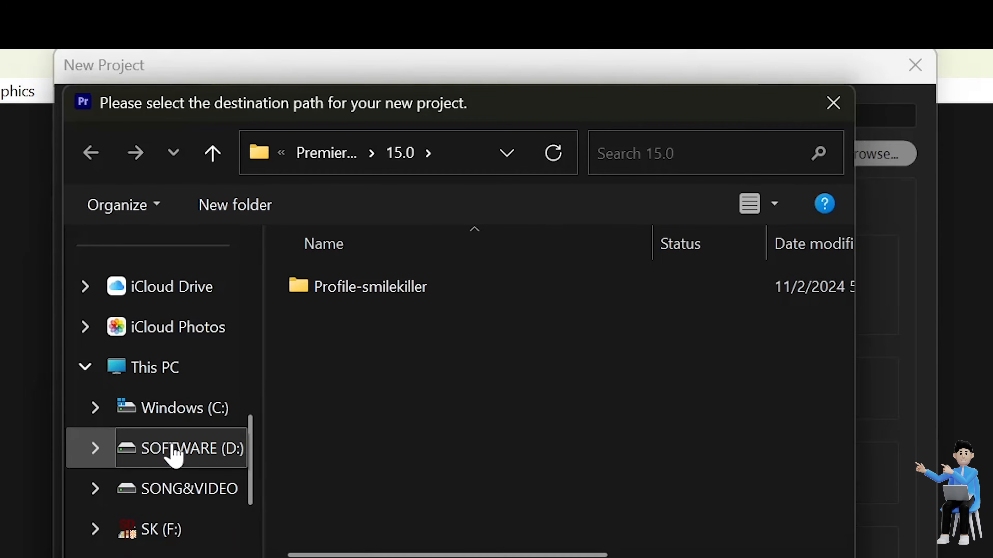
pyautogui.click(155, 489)
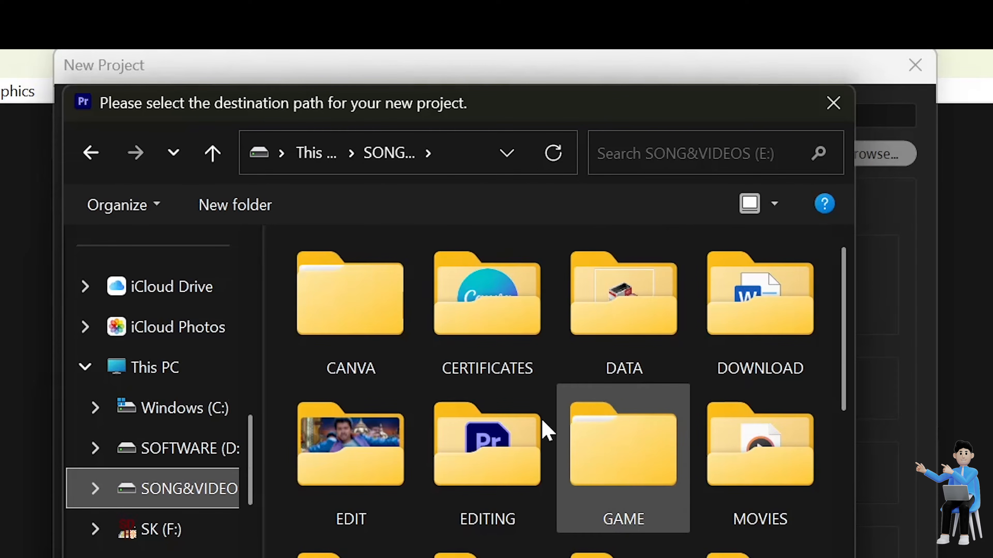
pyautogui.doubleClick(383, 441)
pyautogui.press('Return')
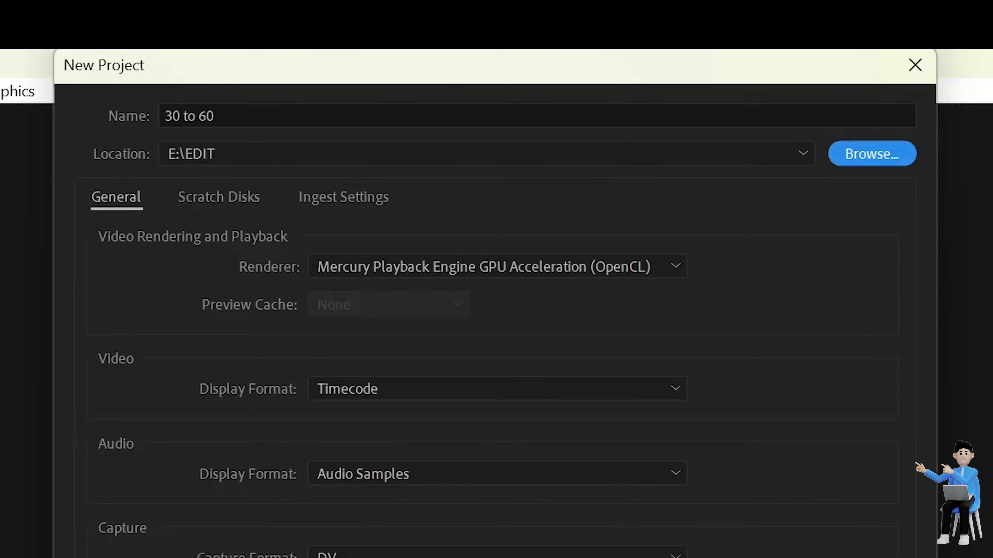
pyautogui.click(430, 395)
pyautogui.click(430, 395)
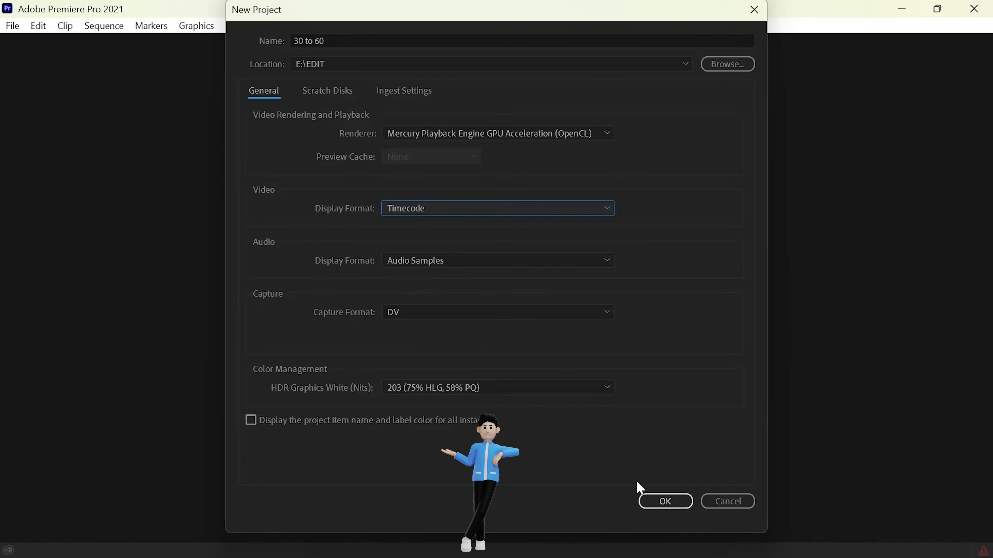
pyautogui.click(666, 506)
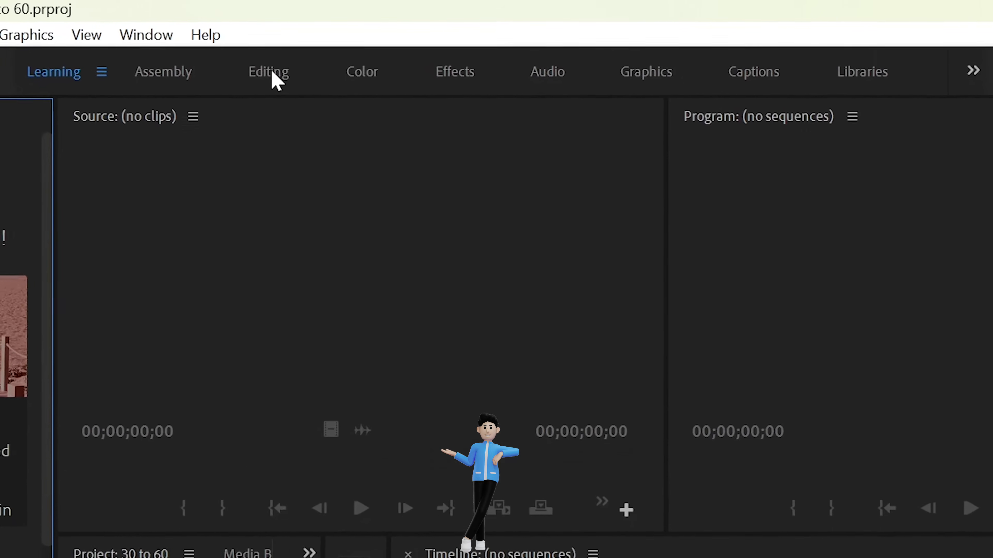
# Step: Switch to the Editing workspace and start a new sequence from the Project panel
pyautogui.click(272, 78)
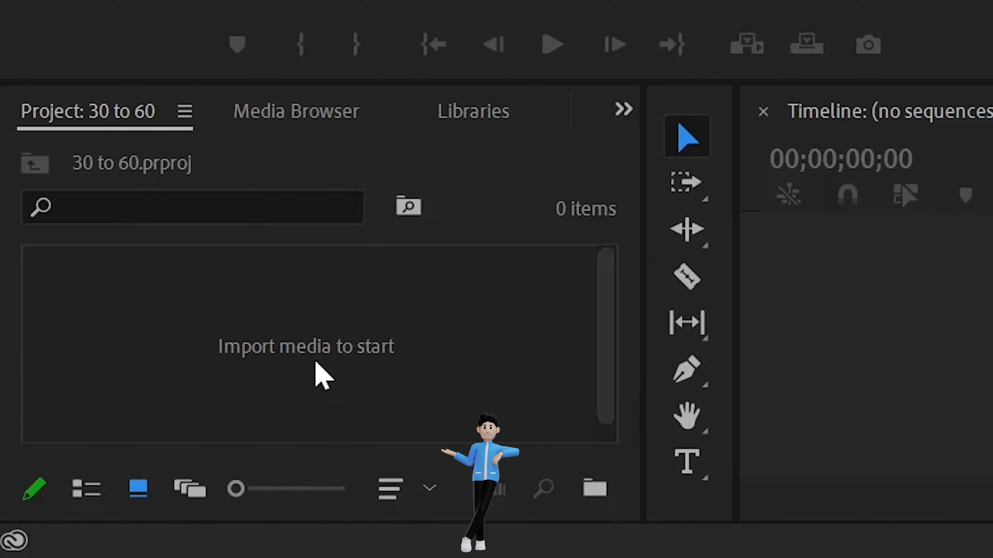
pyautogui.click(299, 373)
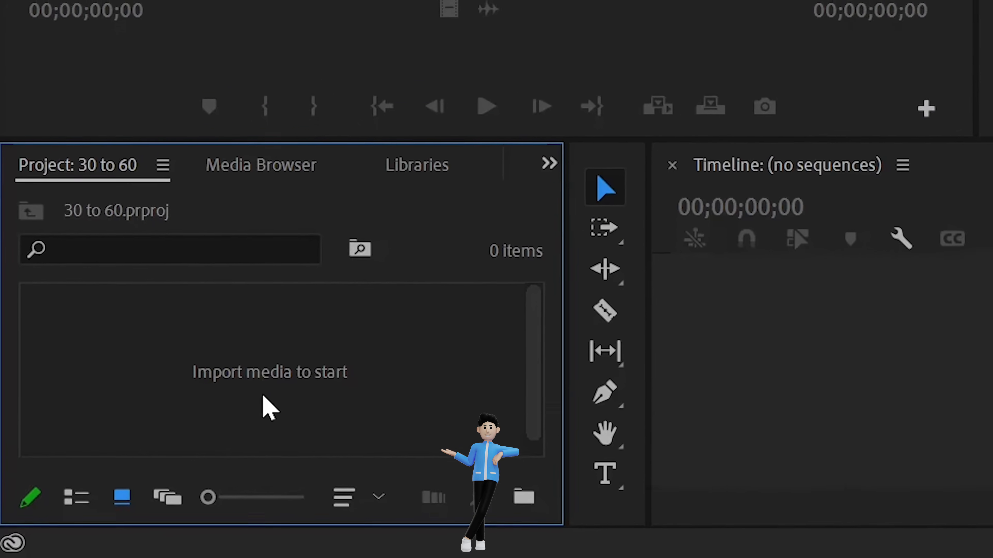
pyautogui.rightClick(299, 378)
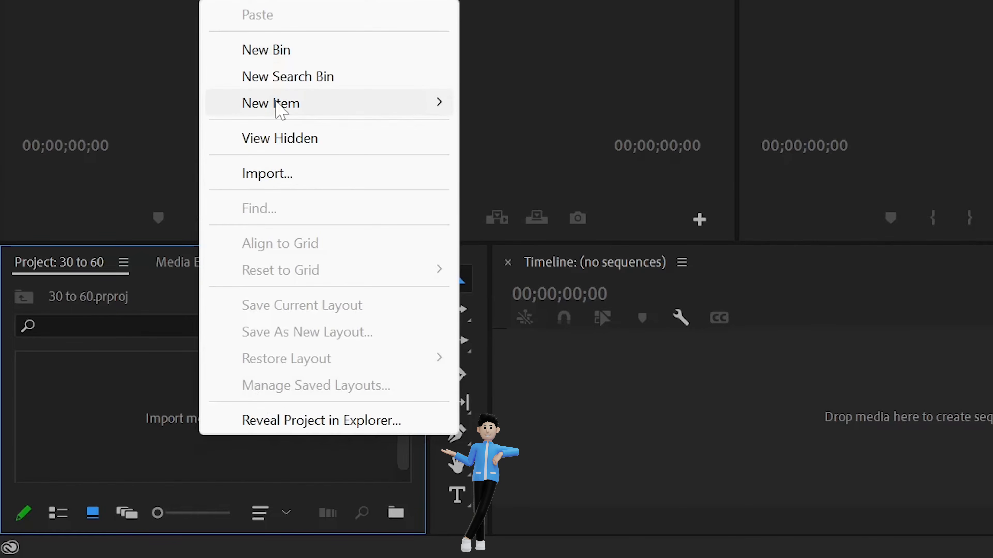
pyautogui.moveTo(276, 104)
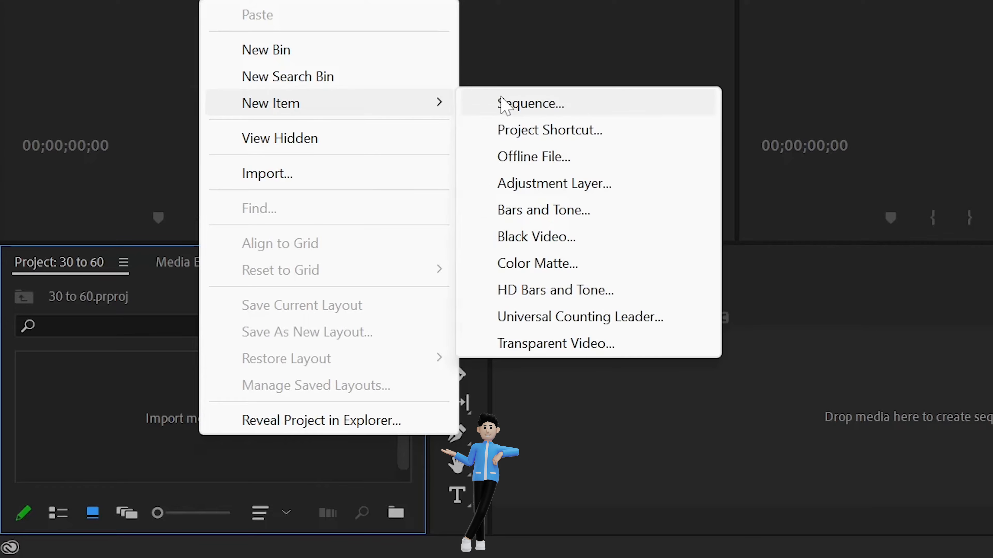
pyautogui.click(512, 105)
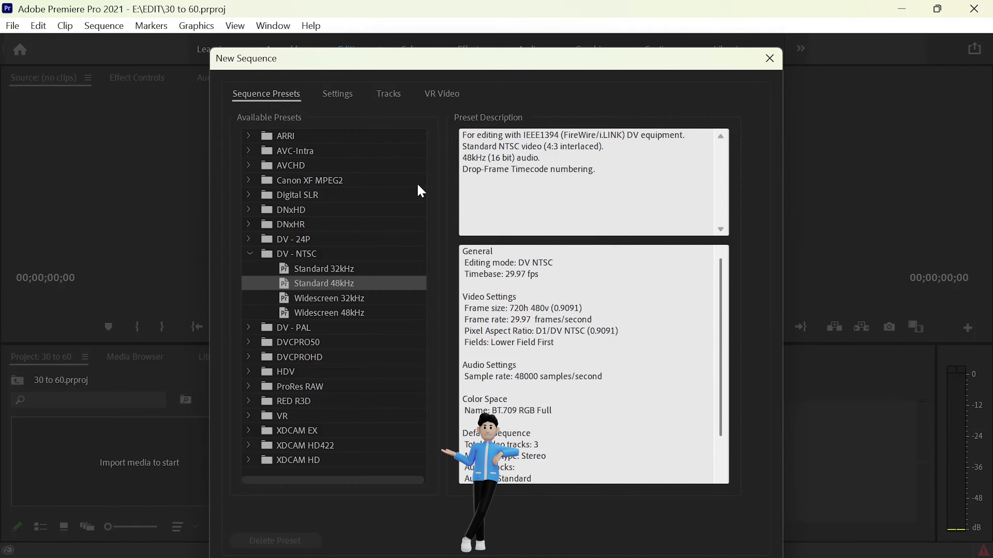
# Step: In the sequence settings, set Editing Mode to Custom and Timebase to 60.00 frames/second
pyautogui.click(246, 252)
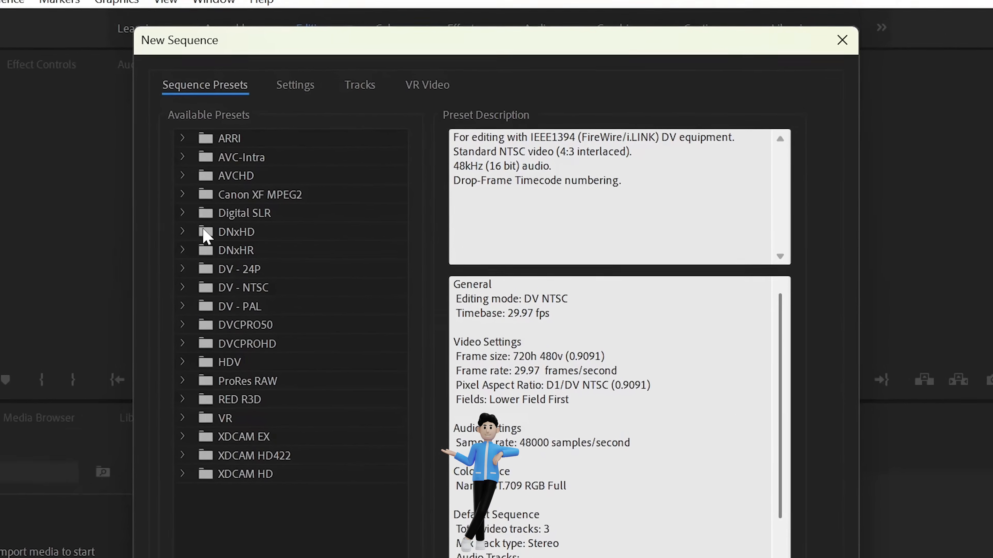
pyautogui.click(294, 84)
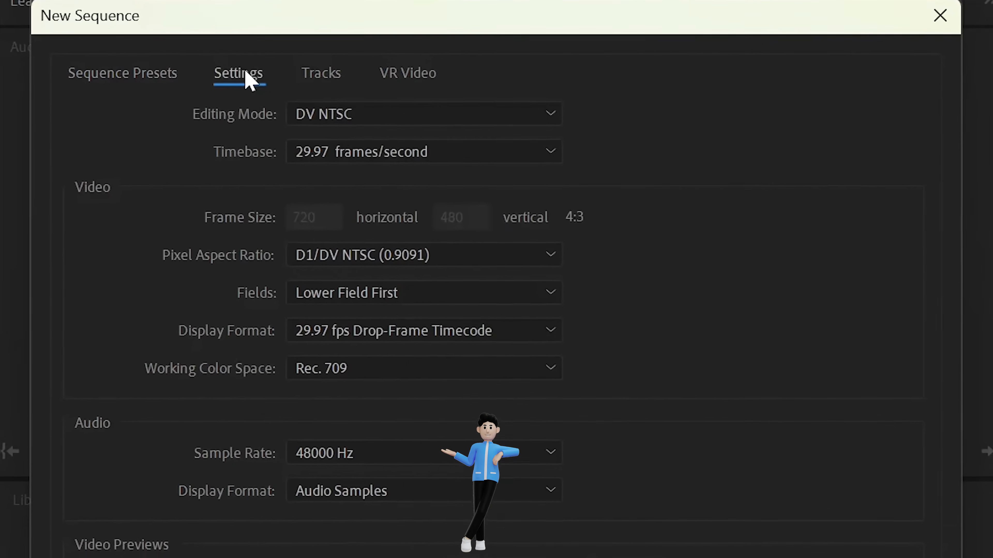
pyautogui.click(358, 116)
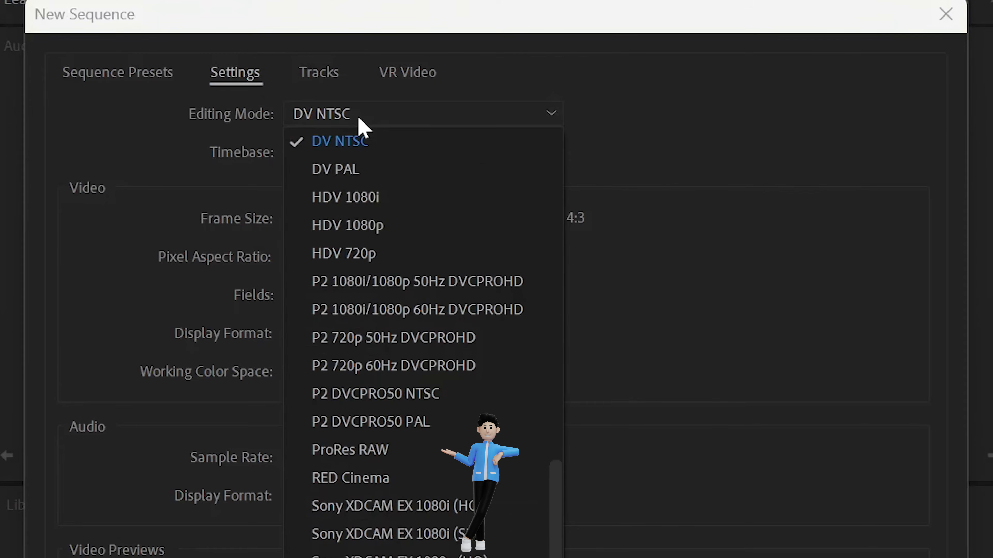
pyautogui.moveTo(556, 557); pyautogui.dragTo(562, 222)
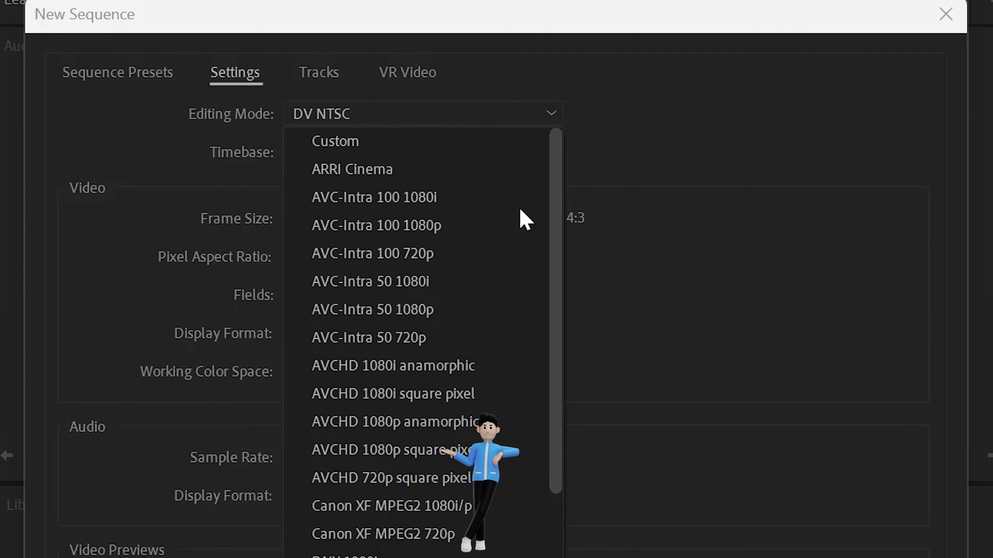
pyautogui.click(363, 146)
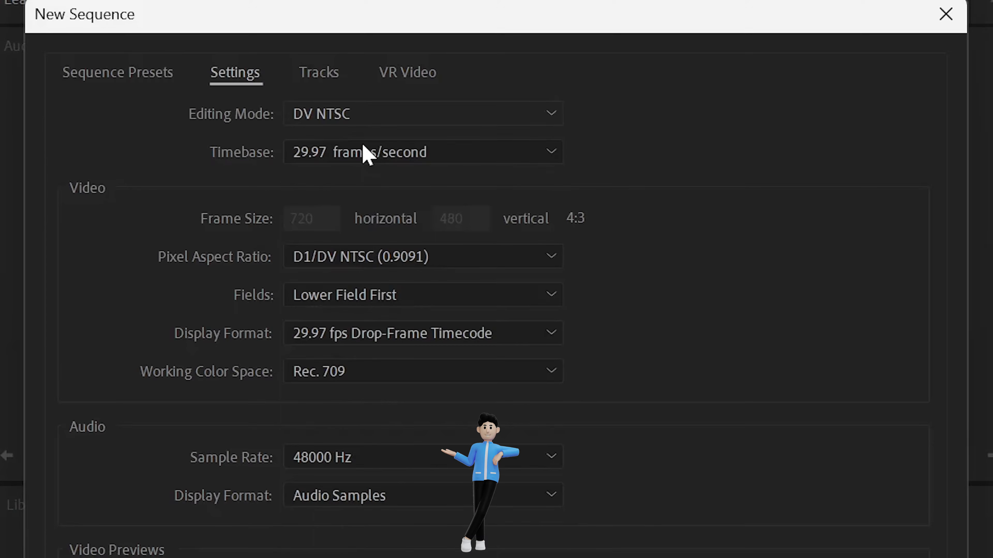
pyautogui.click(402, 160)
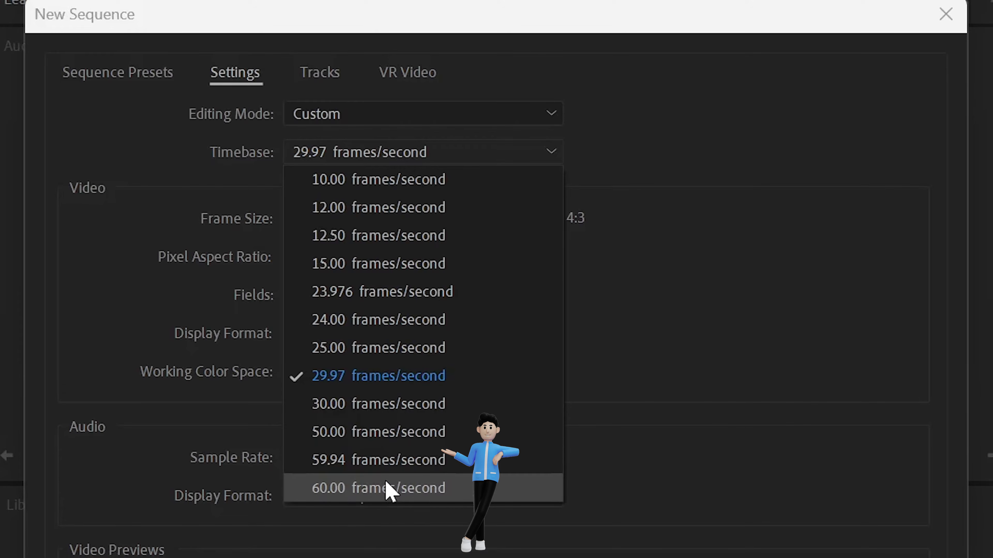
pyautogui.click(367, 499)
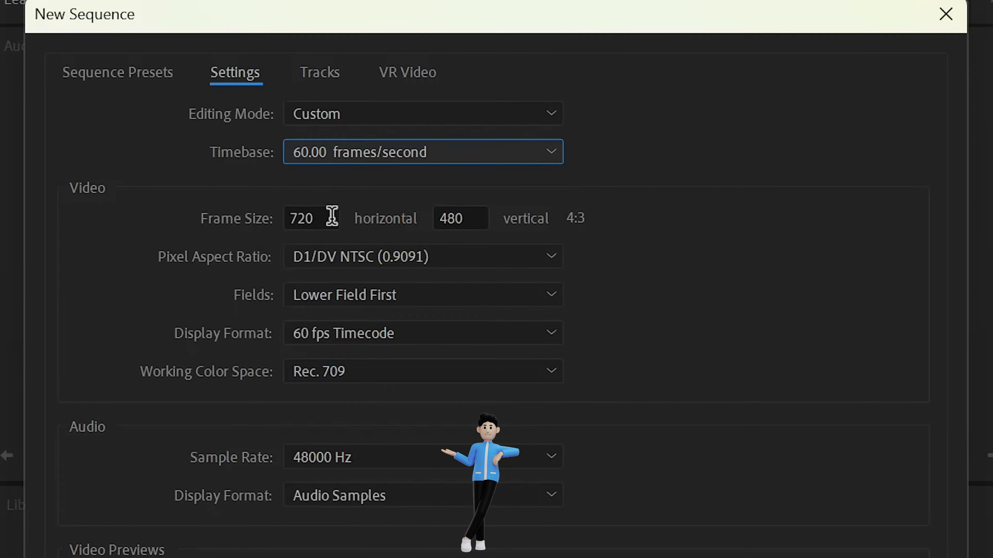
# Step: Set the sequence frame size to 3840 horizontal by 2160 vertical
pyautogui.doubleClick(321, 219)
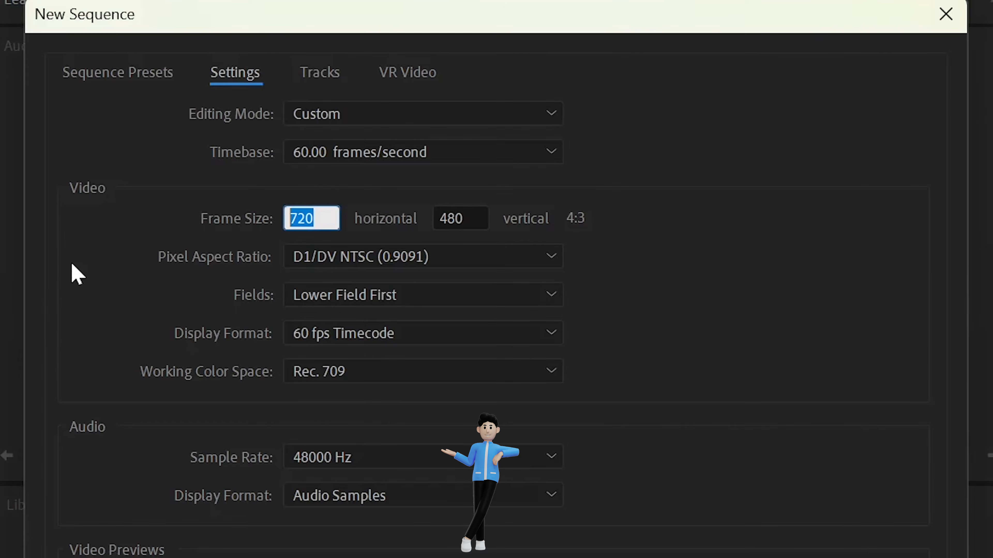
pyautogui.write('3840')
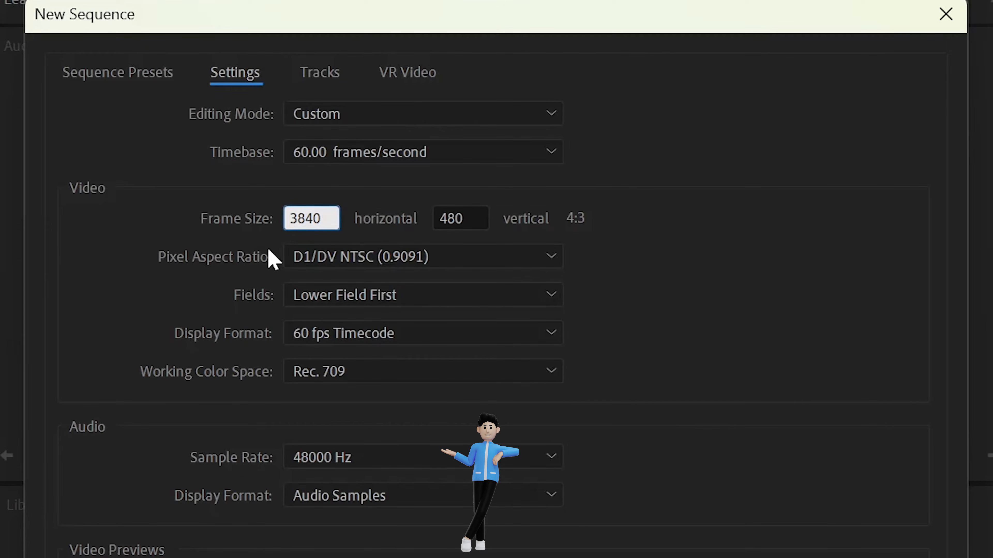
pyautogui.click(463, 217)
pyautogui.doubleClick(465, 218)
pyautogui.write('2160')
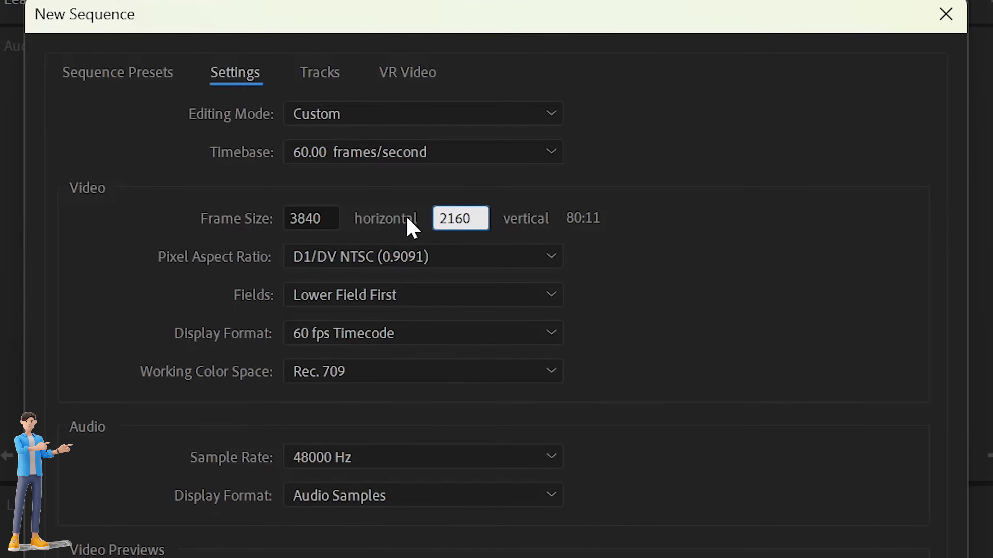
pyautogui.click(663, 260)
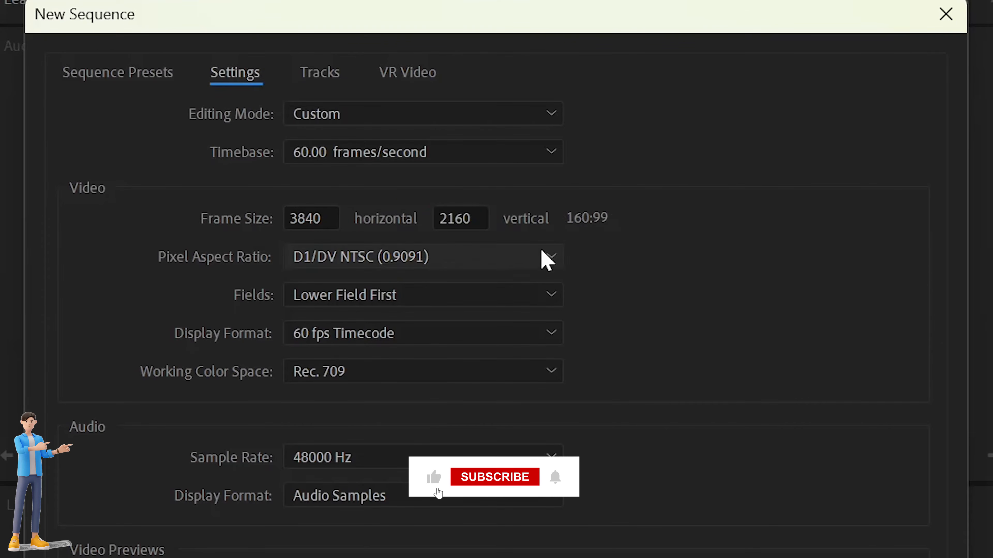
# Step: Set the pixel aspect ratio to Square Pixels (1.0) and the frame size to 1920 by 1080
pyautogui.click(531, 257)
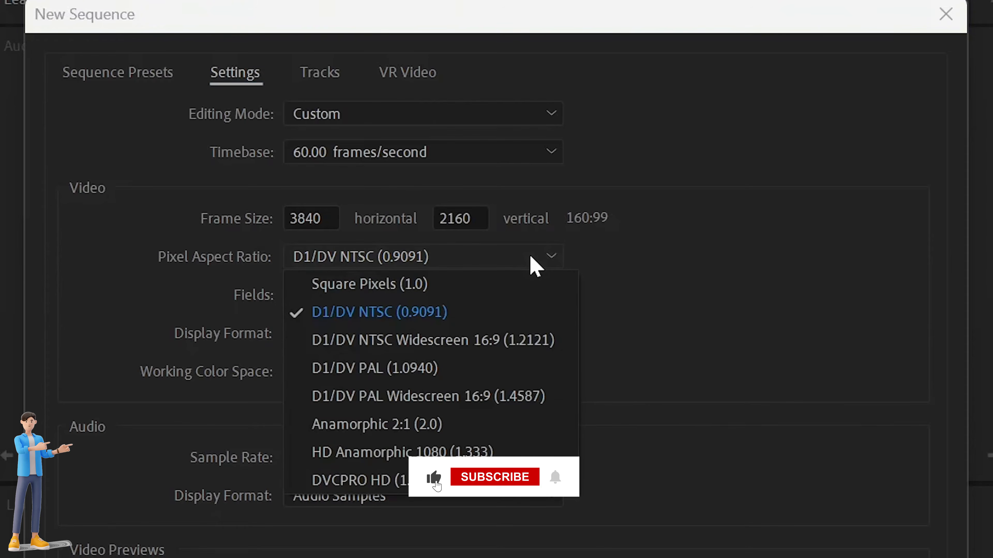
pyautogui.click(469, 285)
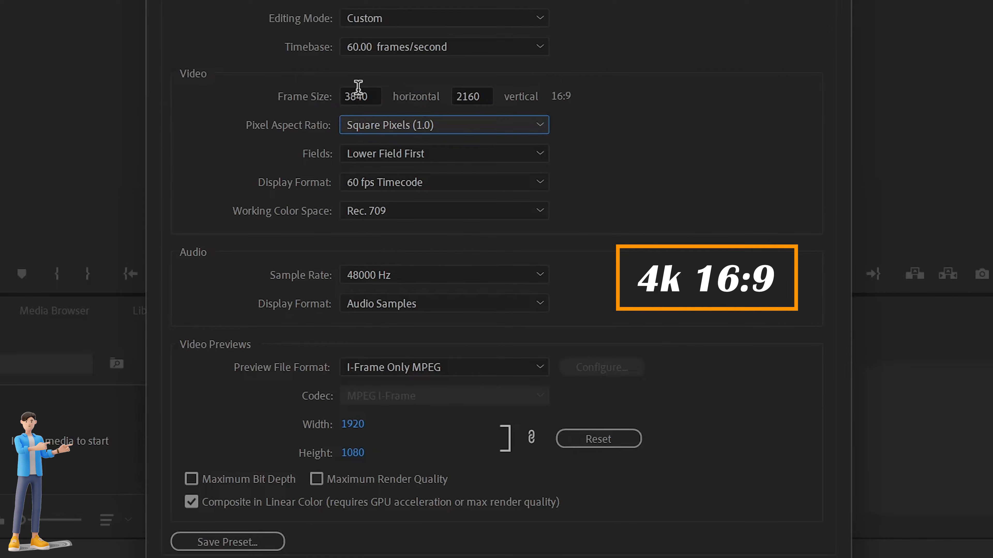
pyautogui.doubleClick(375, 96)
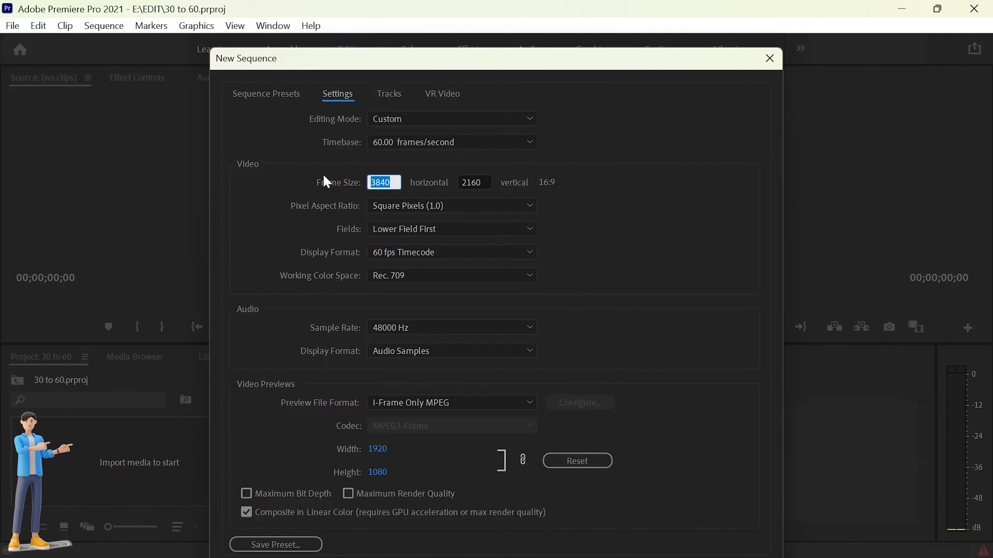
pyautogui.write('1920')
pyautogui.doubleClick(487, 180)
pyautogui.write('1080')
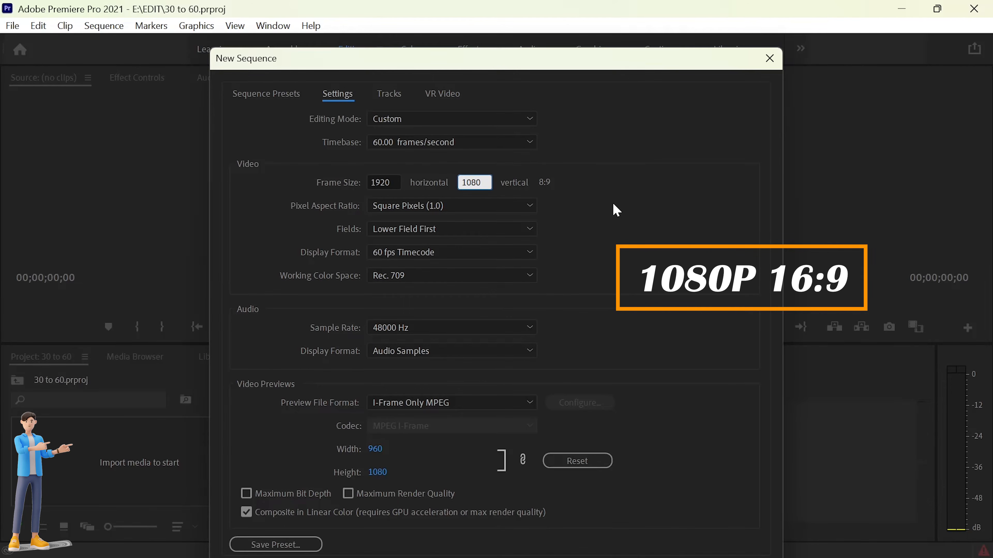
pyautogui.click(615, 214)
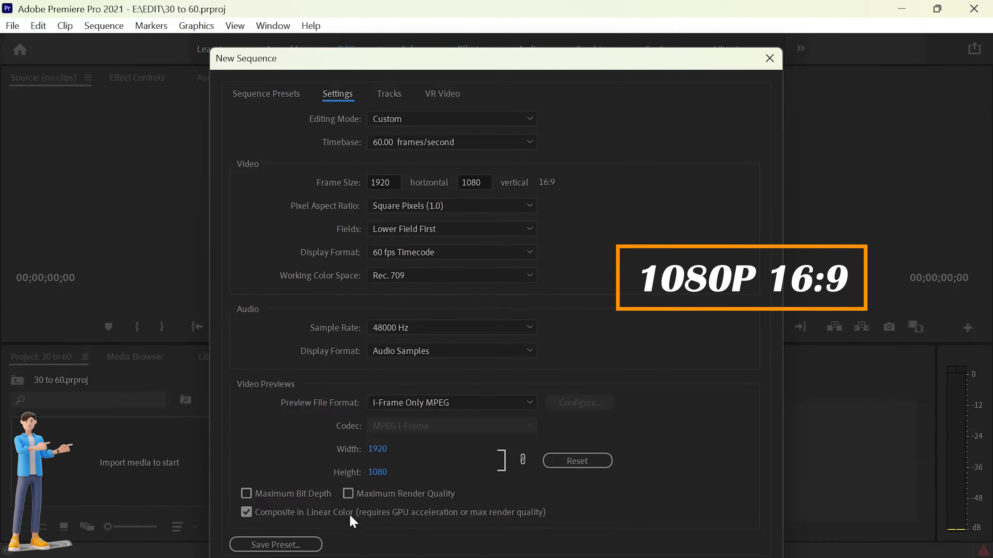
# Step: Save these settings as a sequence preset named 1080 and create the sequence
pyautogui.click(272, 544)
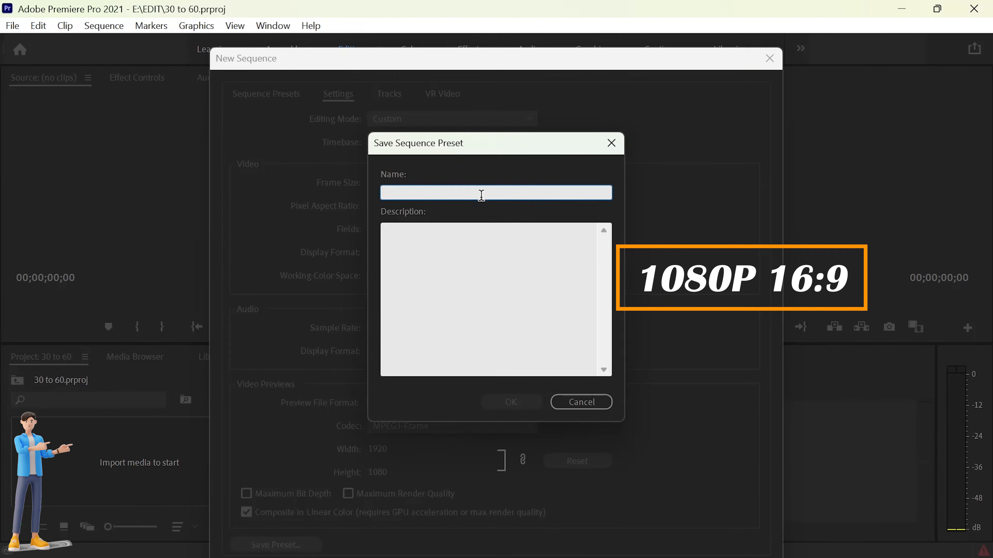
pyautogui.write('18')
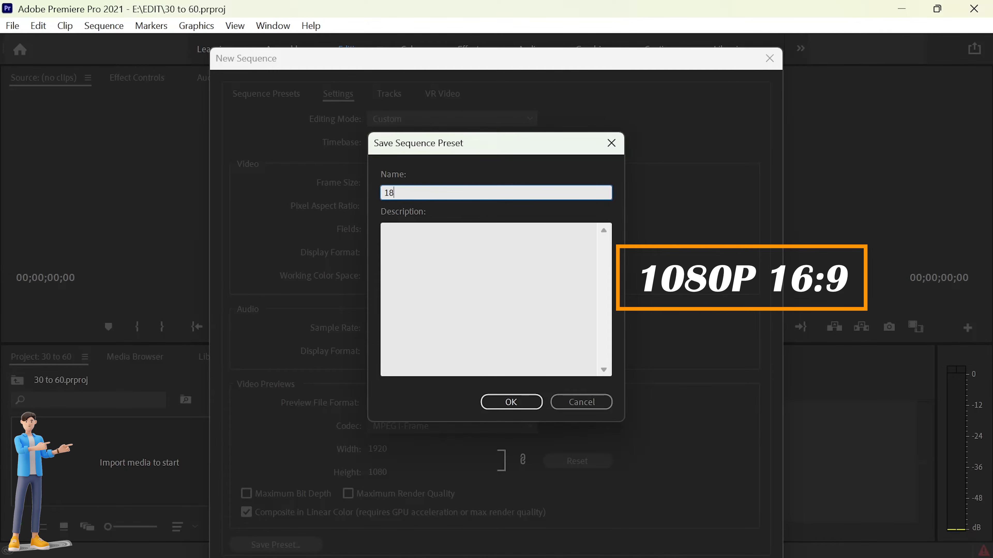
pyautogui.write('80')
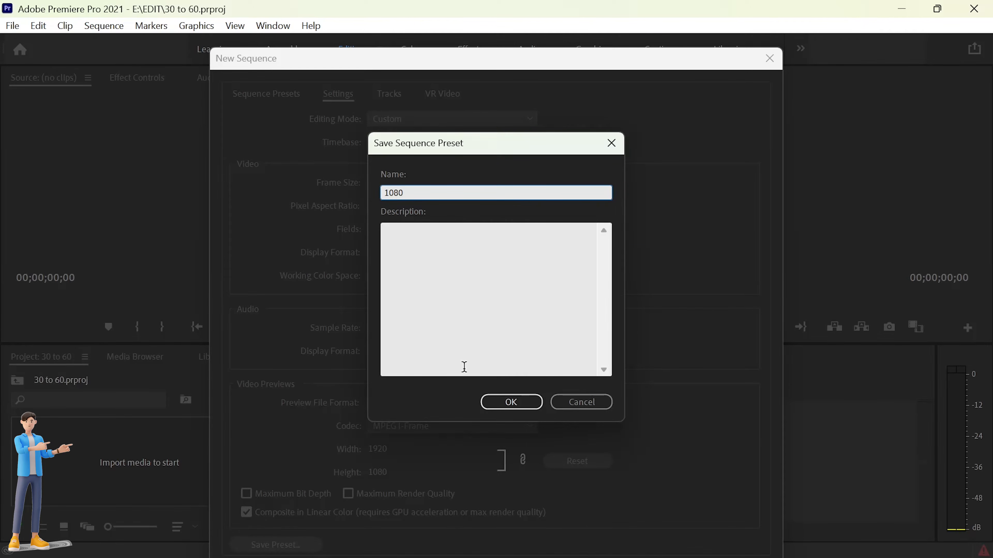
pyautogui.click(511, 402)
pyautogui.doubleClick(307, 432)
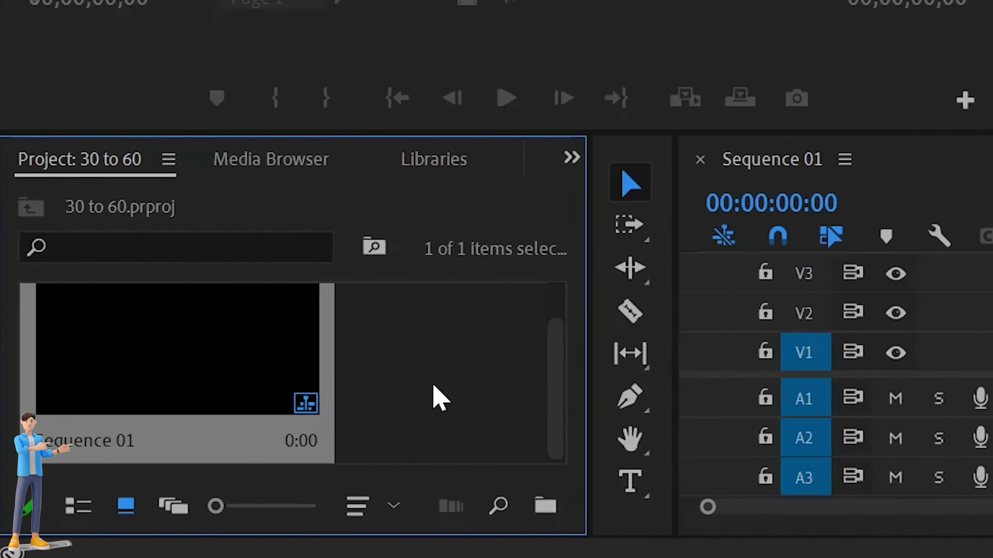
# Step: Import Sample.mp4 from the EDIT folder into the project
pyautogui.click(439, 399)
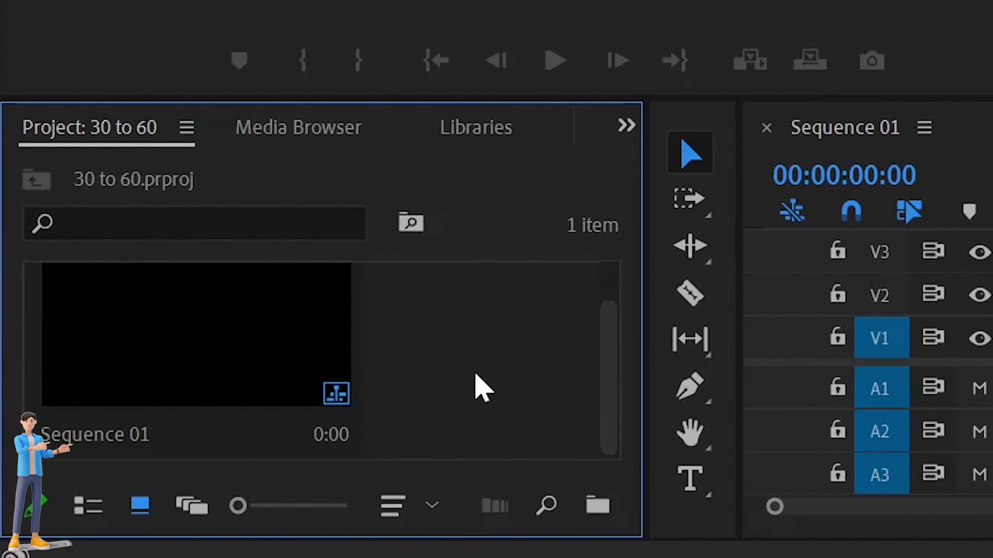
pyautogui.rightClick(447, 388)
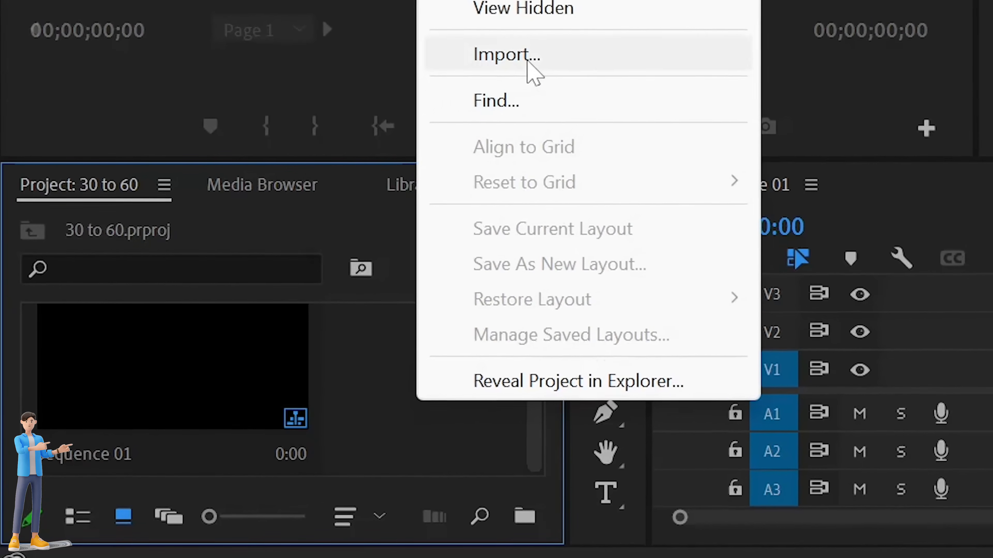
pyautogui.click(488, 92)
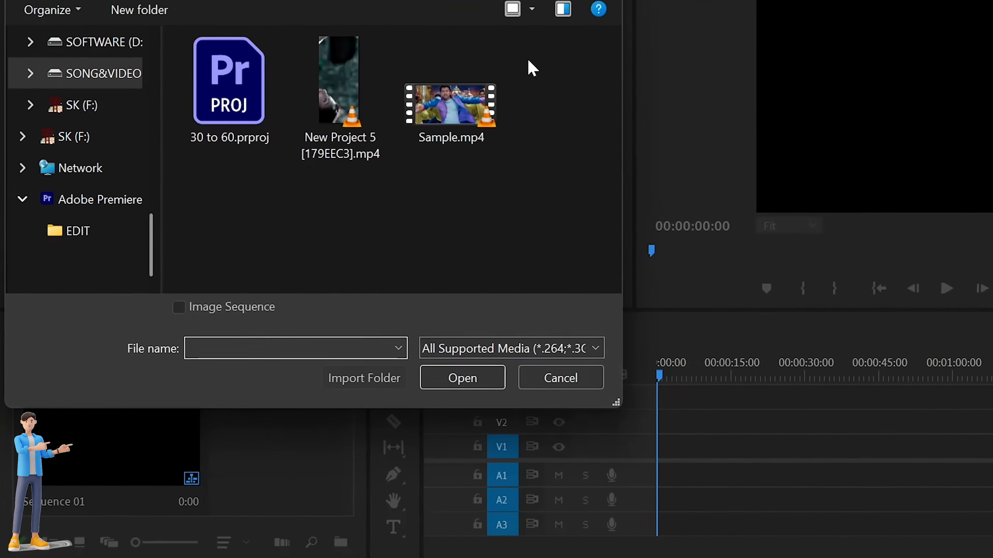
pyautogui.click(450, 105)
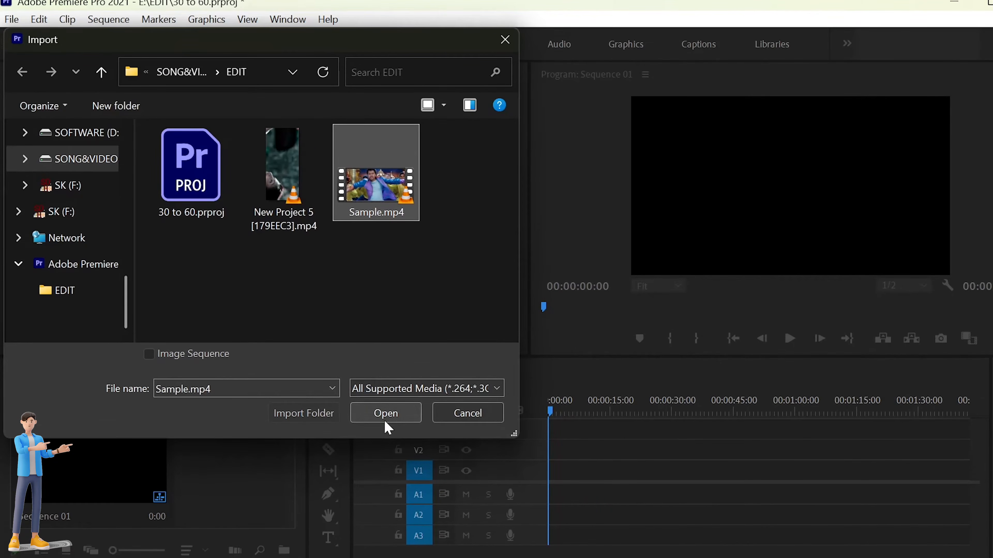
pyautogui.click(386, 422)
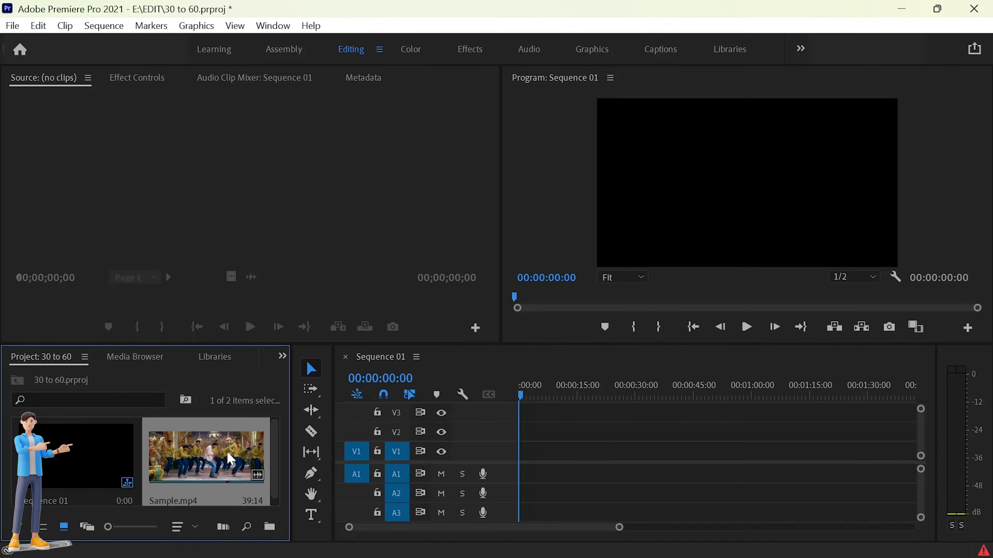
# Step: Open Sample.mp4 in the Source monitor and step frame by frame through it around 28 seconds to examine its frame count
pyautogui.doubleClick(231, 460)
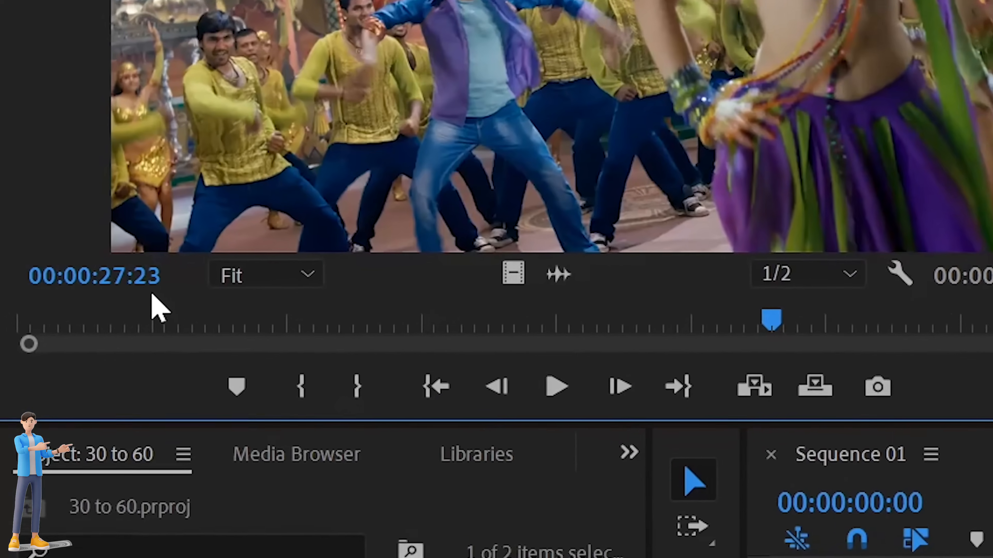
pyautogui.press('Right')
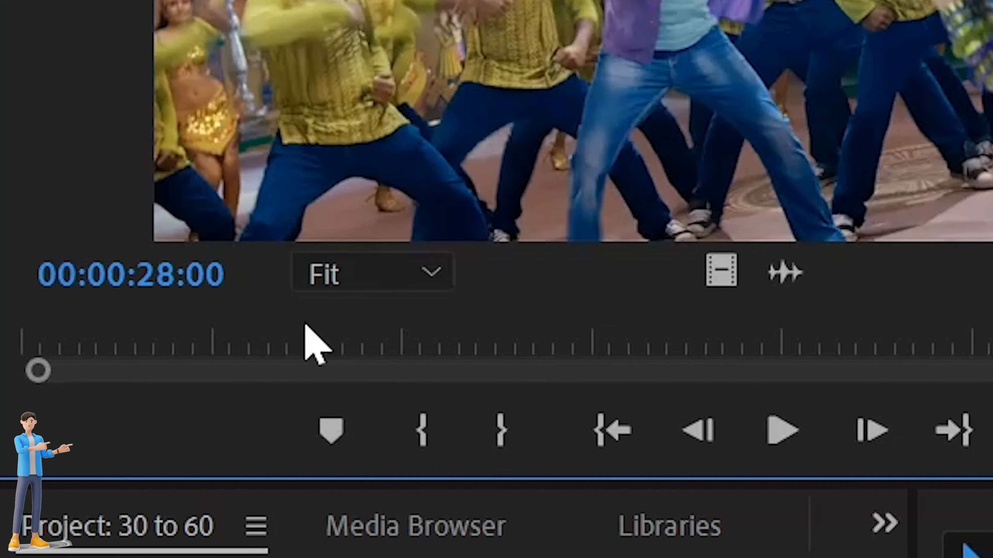
pyautogui.press('Left')
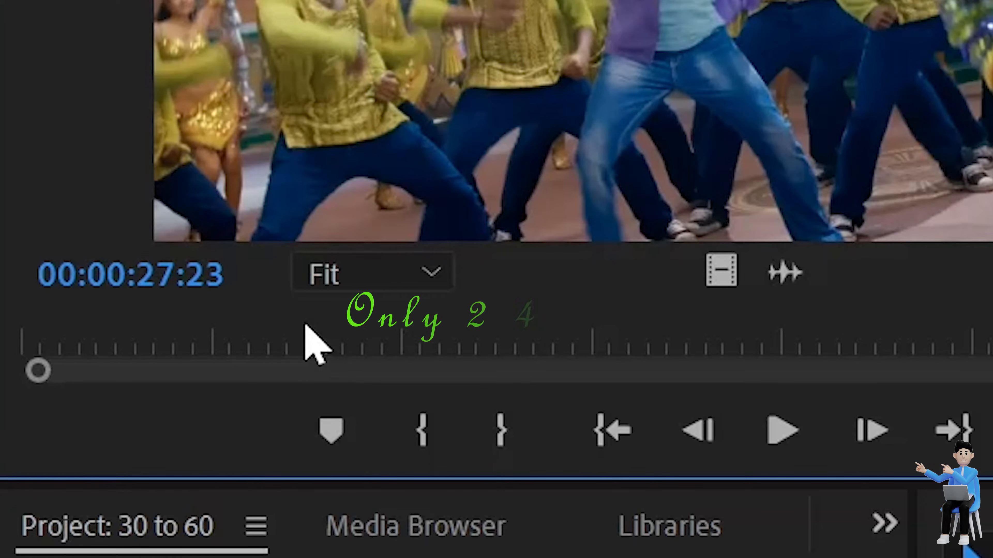
pyautogui.press('Right')
pyautogui.press('Right')
pyautogui.press('Right')
pyautogui.press('Right')
pyautogui.press('Right')
pyautogui.press('Right')
pyautogui.press('Right')
pyautogui.press('Right')
pyautogui.press('Right')
pyautogui.press('Right')
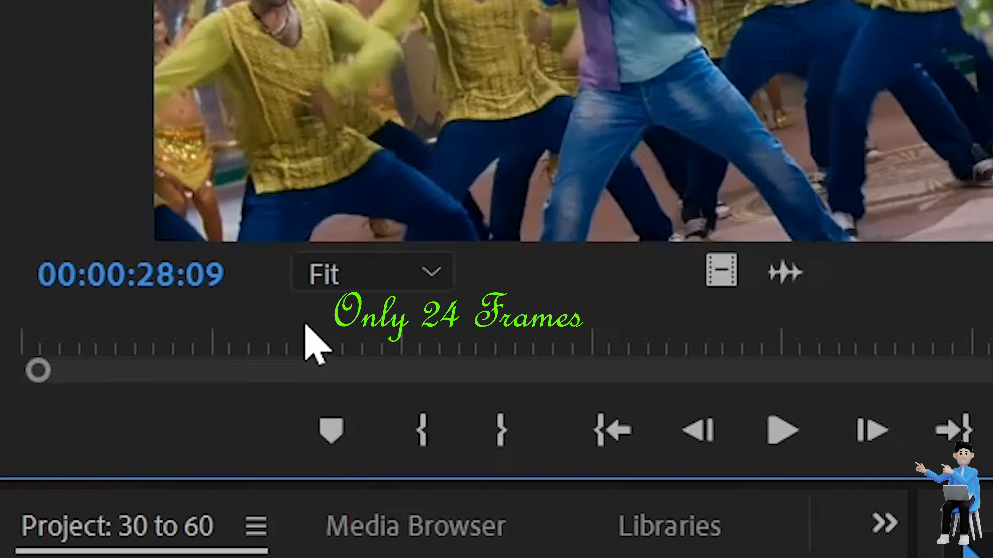
pyautogui.press('Right')
pyautogui.press('Right')
pyautogui.press('Right')
pyautogui.press('Right')
pyautogui.press('Right')
pyautogui.press('Right')
pyautogui.press('Right')
pyautogui.press('Right')
pyautogui.press('Right')
pyautogui.press('Right')
pyautogui.press('Right')
pyautogui.press('Right')
pyautogui.press('Right')
pyautogui.press('Right')
pyautogui.press('Right')
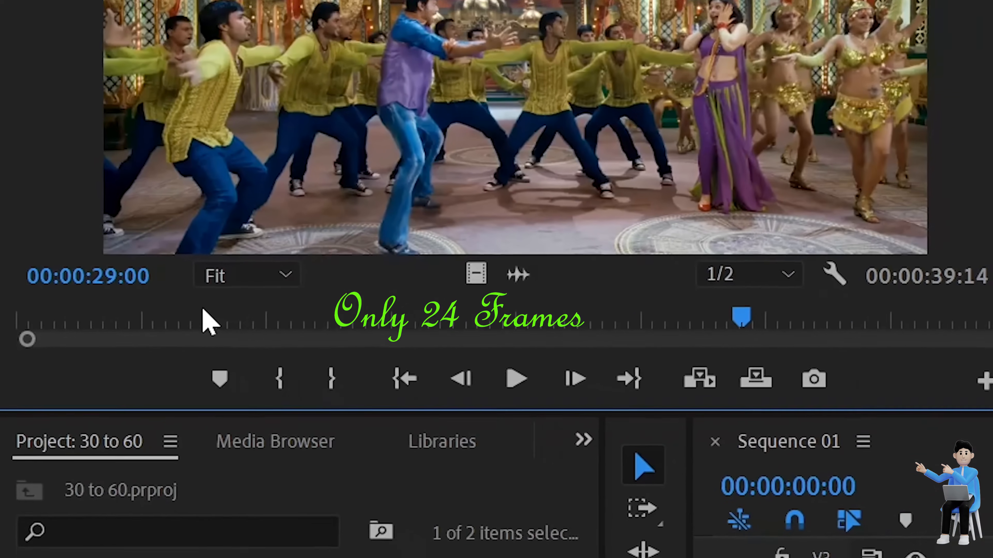
pyautogui.press('Left')
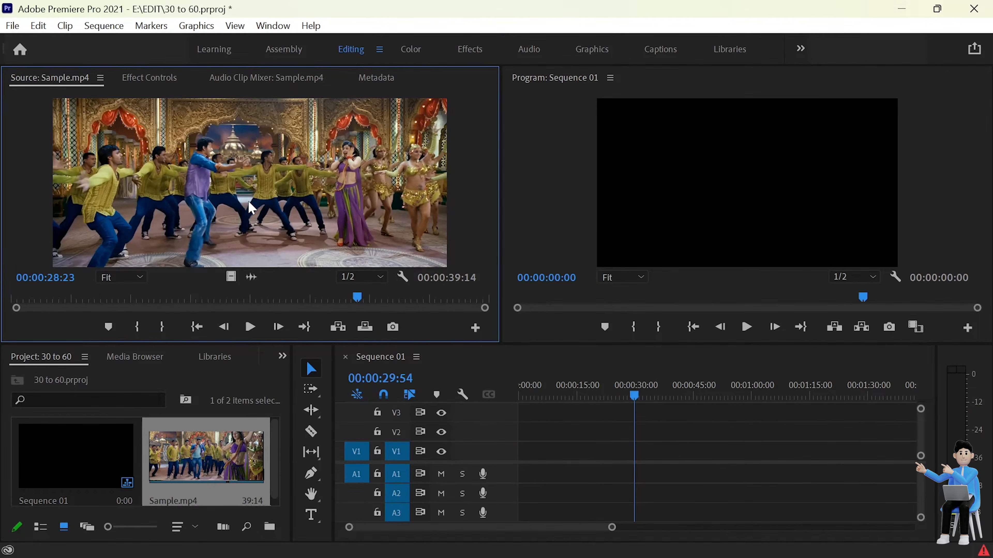
# Step: Add Sample.mp4 to the sequence's V1 and A1 tracks, keeping the existing sequence settings
pyautogui.moveTo(560, 441); pyautogui.dragTo(523, 470)
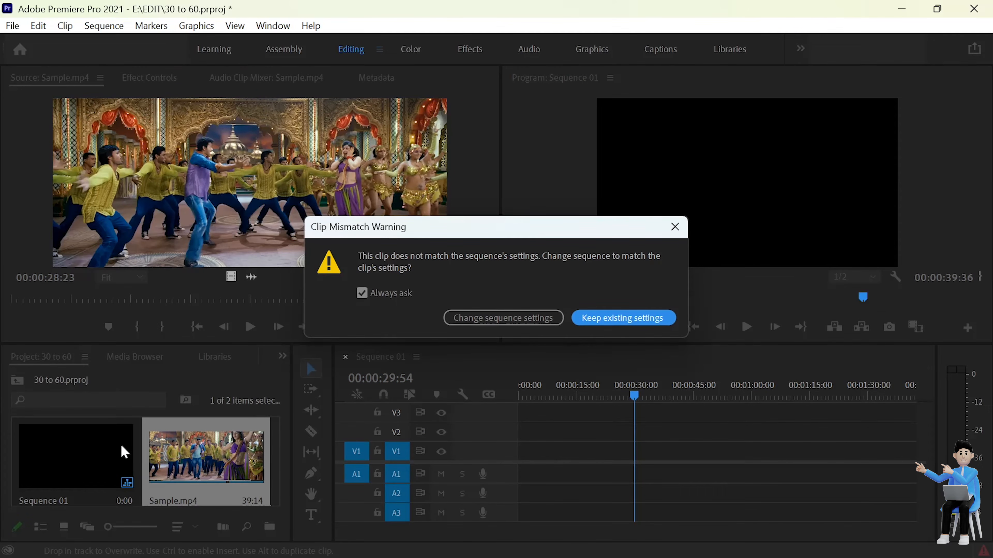
pyautogui.click(637, 319)
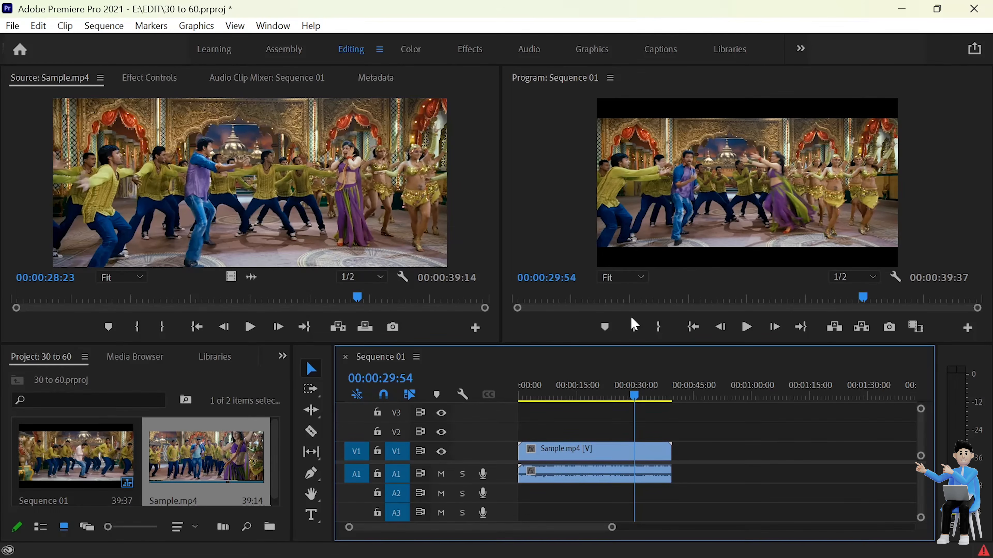
# Step: Step frame by frame through the sequence near 30 seconds to examine its frames
pyautogui.press('space')
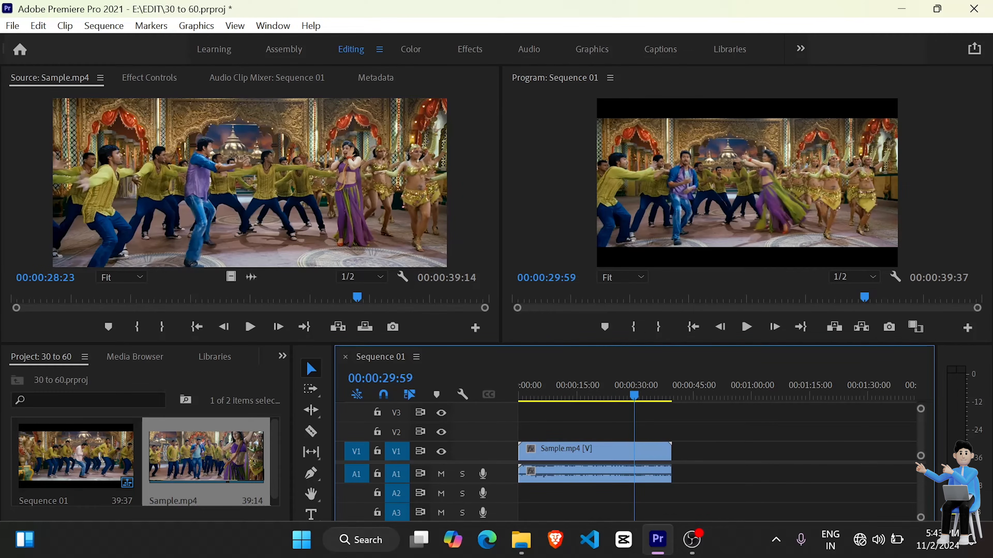
pyautogui.press('Left')
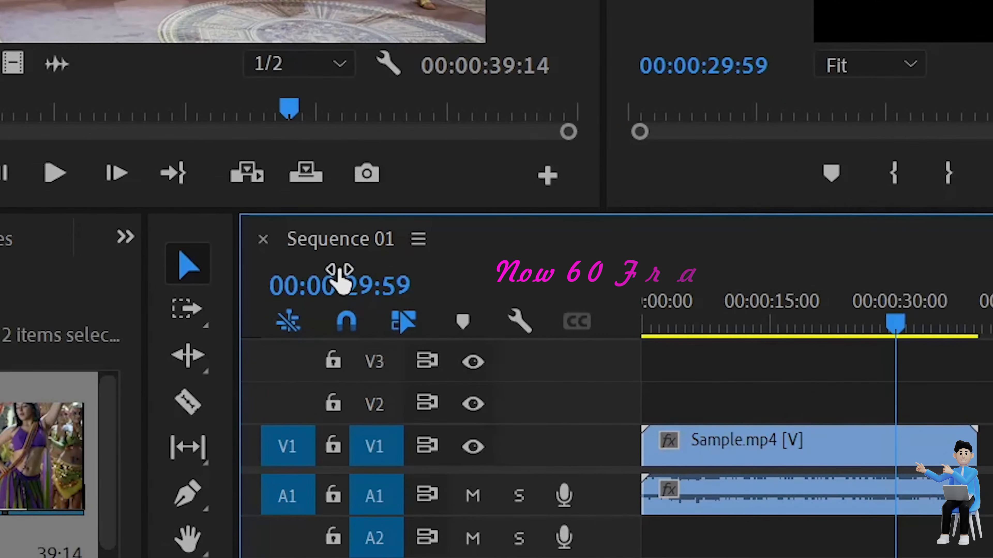
pyautogui.press('Left')
pyautogui.press('Right')
pyautogui.press('Left')
pyautogui.press('Left')
pyautogui.press('Left')
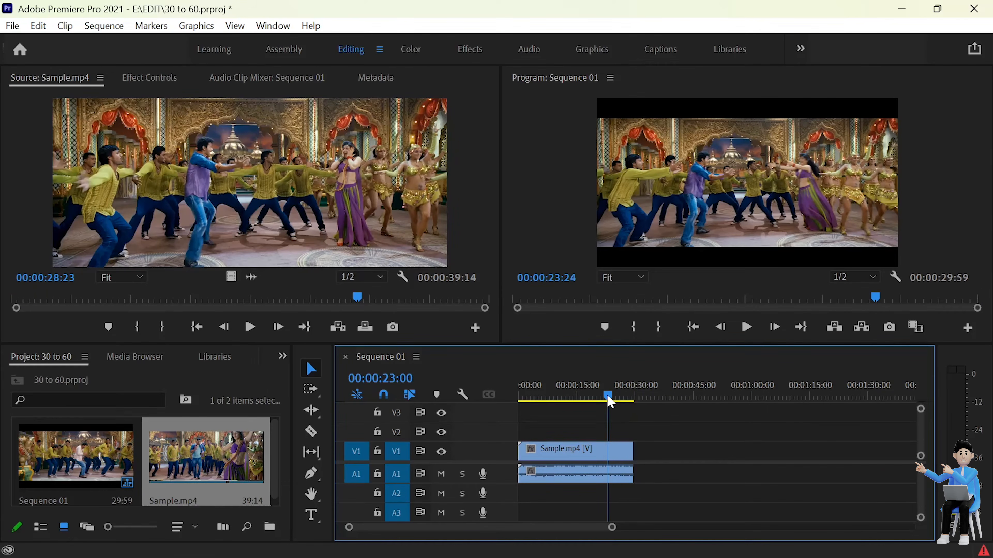
# Step: Trim the clip in the sequence so it ends at about 30 seconds
pyautogui.moveTo(607, 396); pyautogui.dragTo(631, 415)
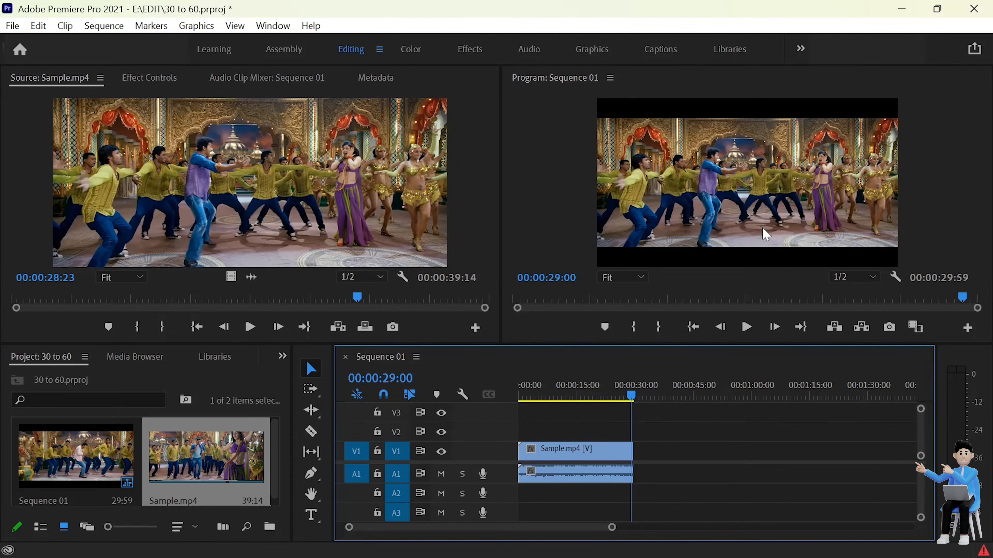
# Step: Set the sequence clip's Time Interpolation to Optical Flow and scrub the timeline to preview it
pyautogui.click(578, 456)
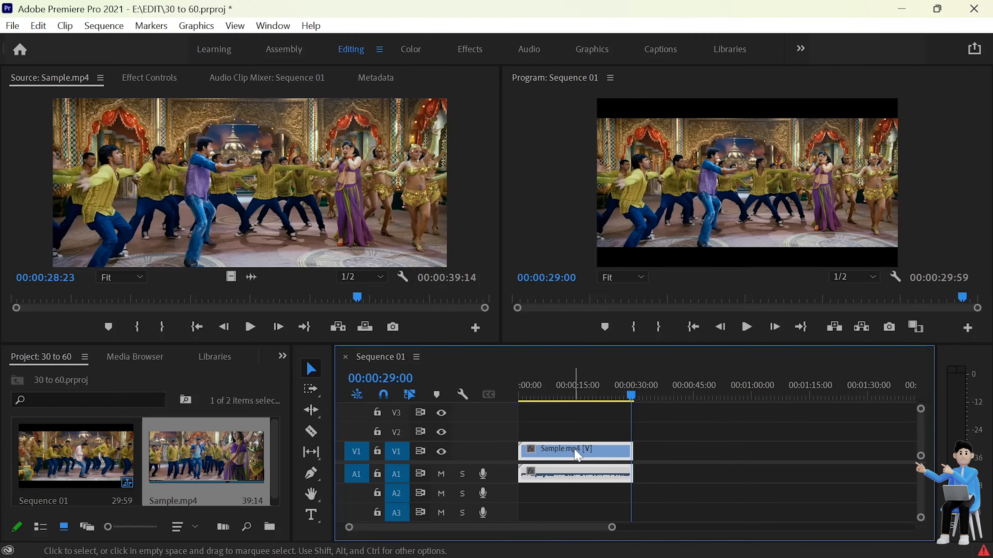
pyautogui.rightClick(578, 455)
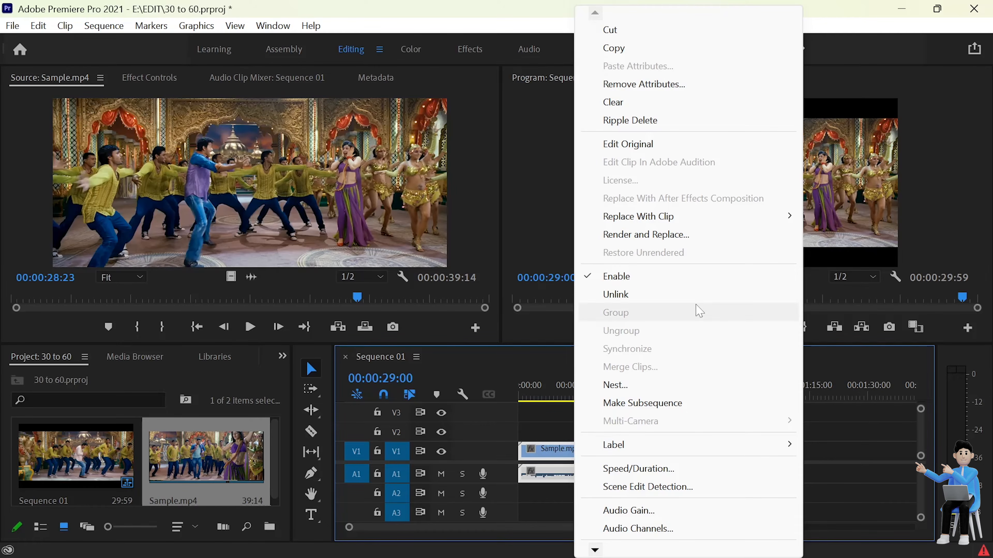
pyautogui.scroll(-5, 699, 311)
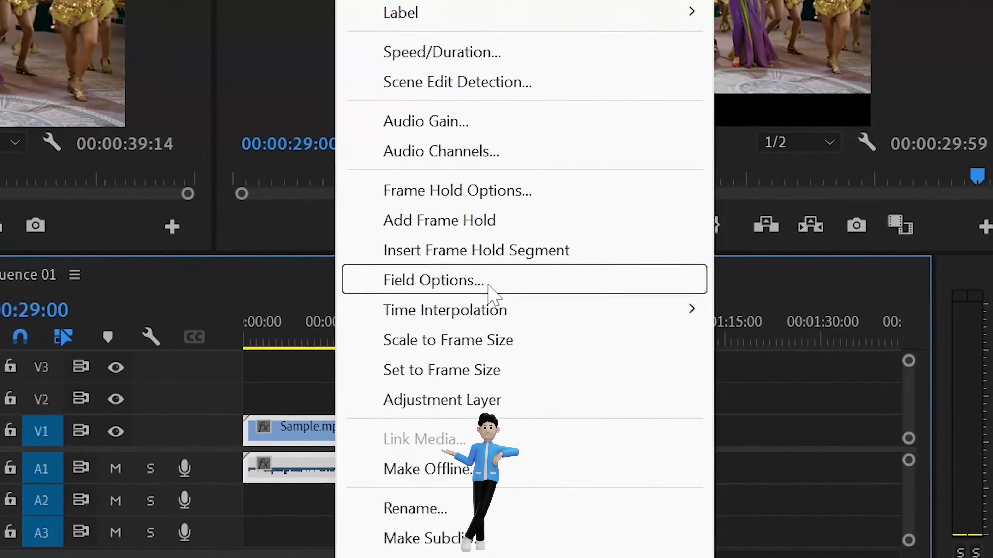
pyautogui.moveTo(648, 380)
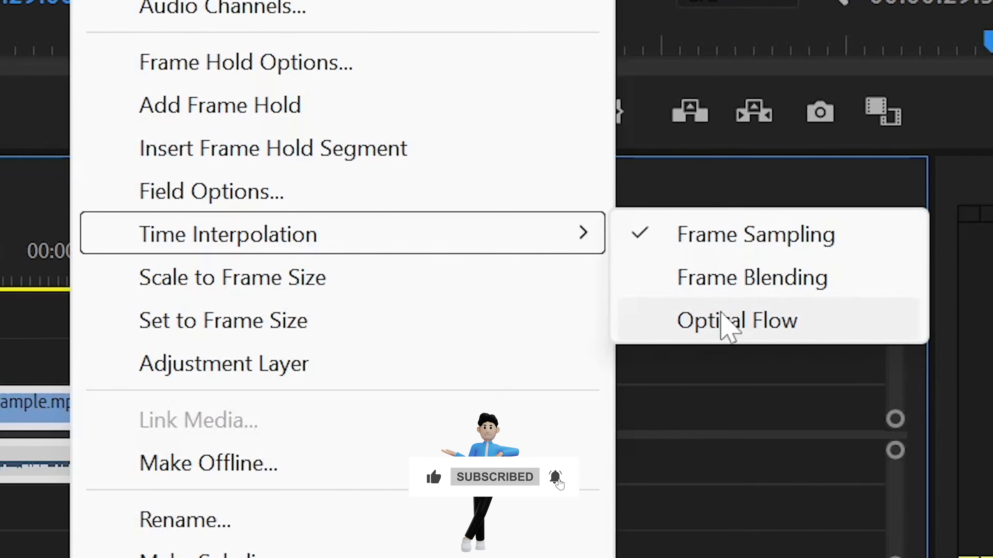
pyautogui.click(722, 319)
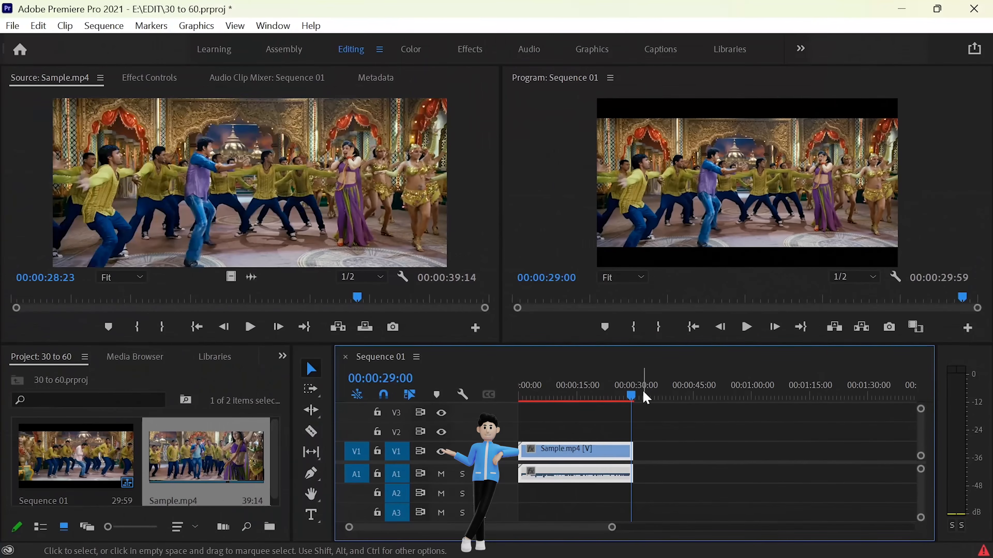
pyautogui.moveTo(631, 398); pyautogui.dragTo(620, 402)
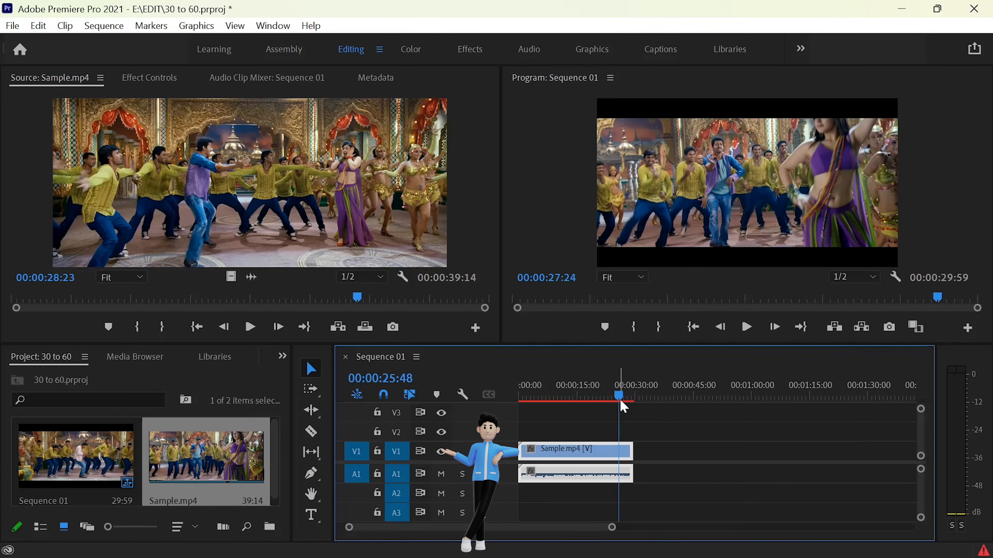
pyautogui.click(578, 396)
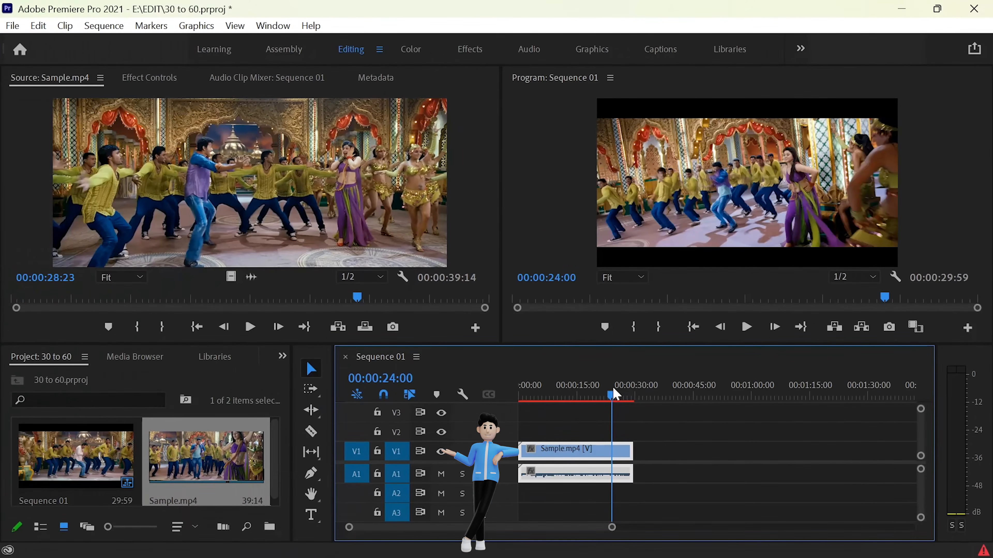
# Step: Open the export settings and set the format to H.264 with the Match Source - High bitrate preset
pyautogui.hotkey('ctrl', 'm')
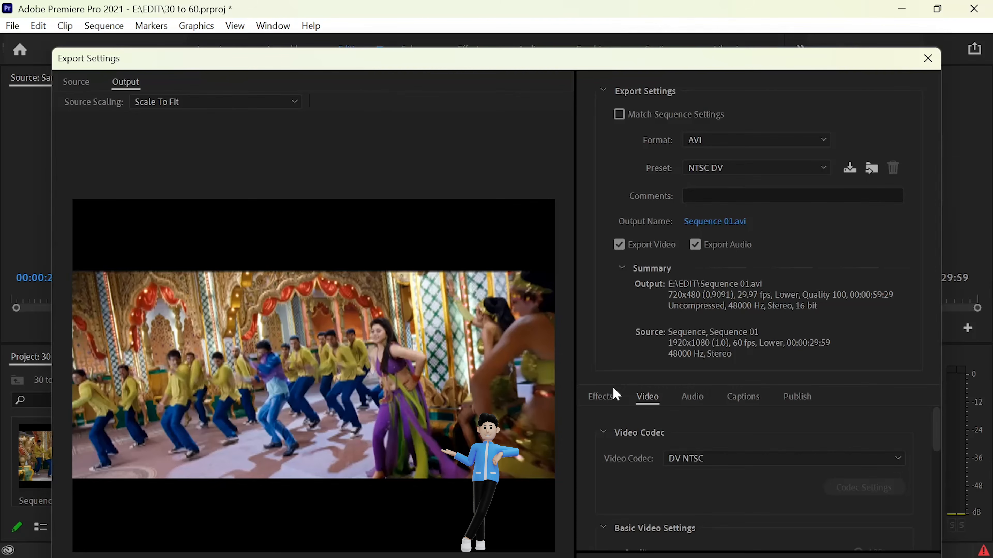
pyautogui.click(753, 141)
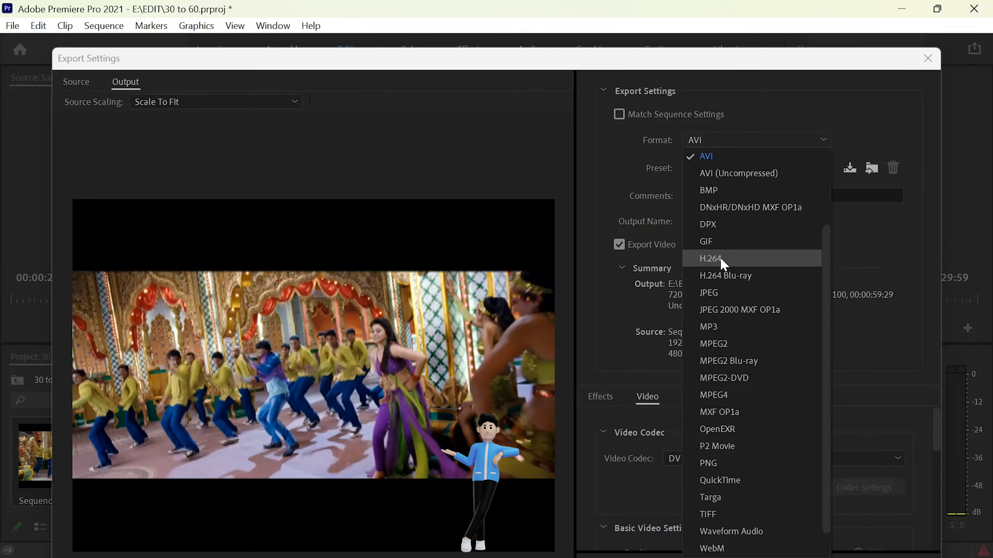
pyautogui.click(723, 260)
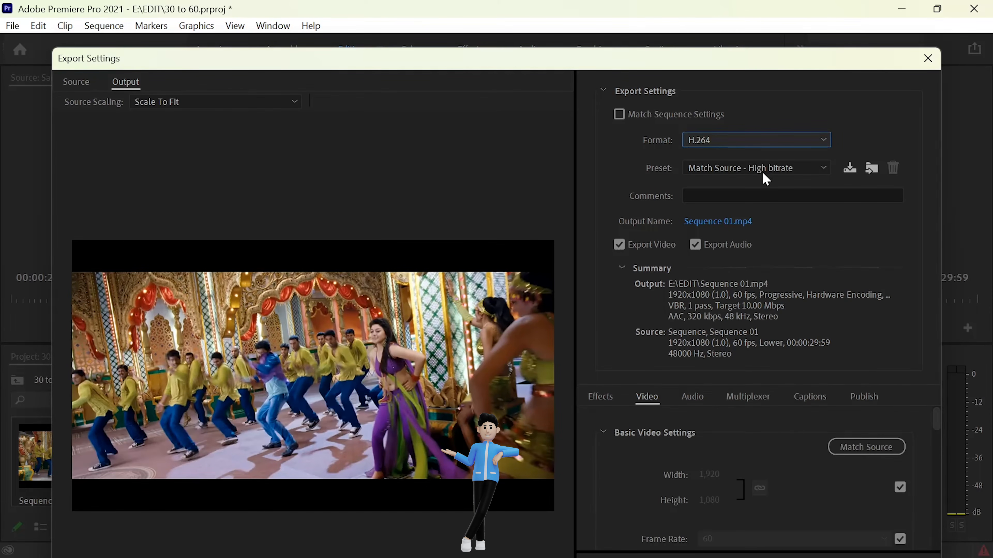
pyautogui.click(765, 177)
pyautogui.click(752, 207)
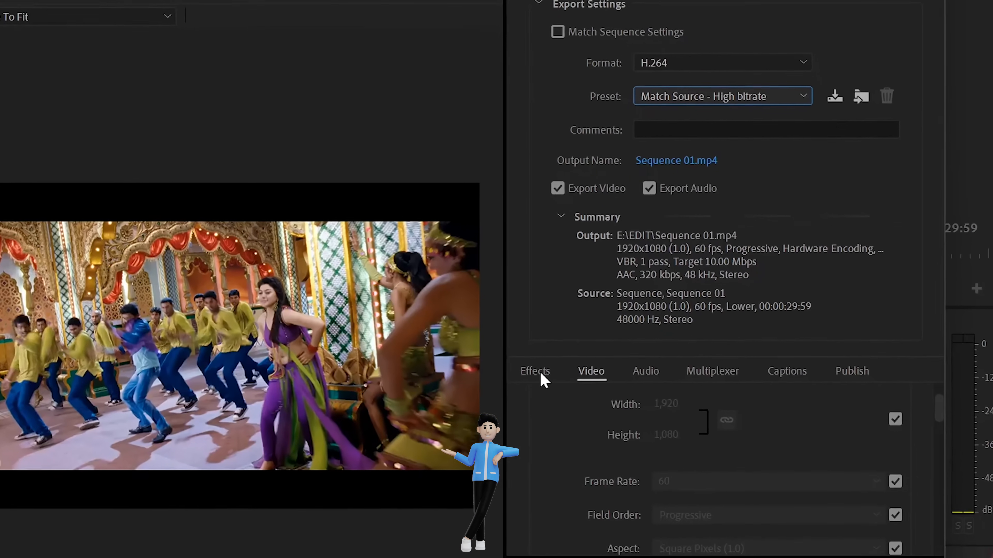
# Step: In the video export settings, set Bitrate Encoding to VBR, 2 pass
pyautogui.click(602, 397)
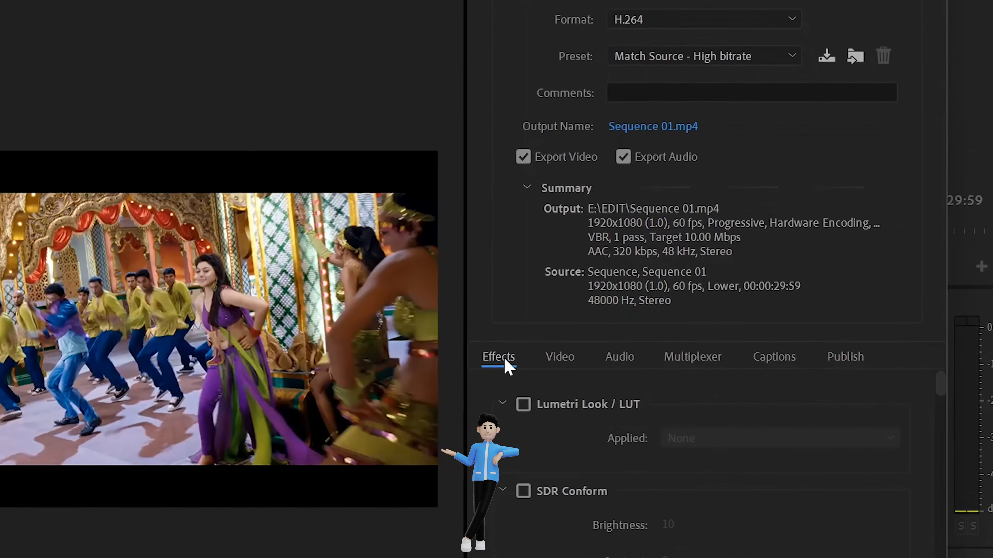
pyautogui.click(561, 357)
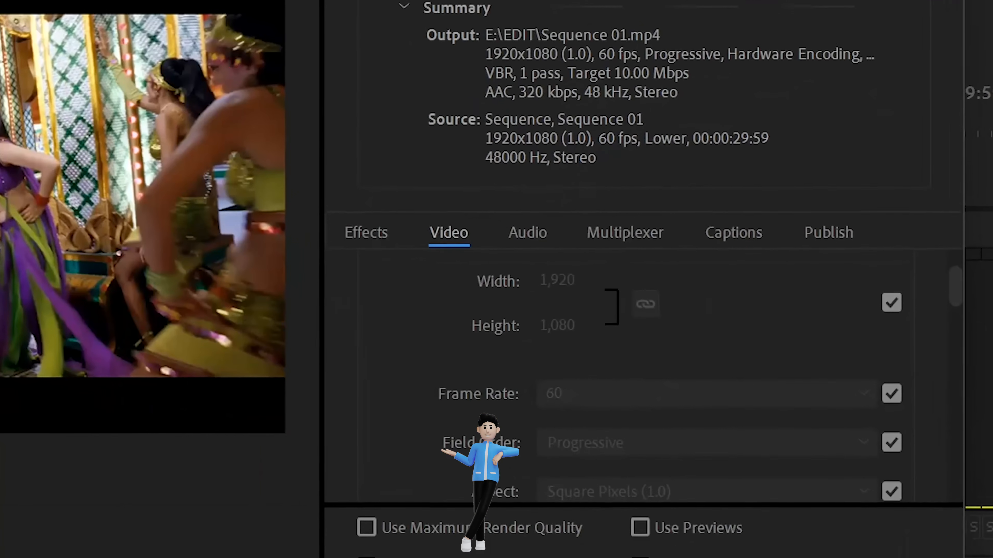
pyautogui.moveTo(956, 295); pyautogui.dragTo(961, 319)
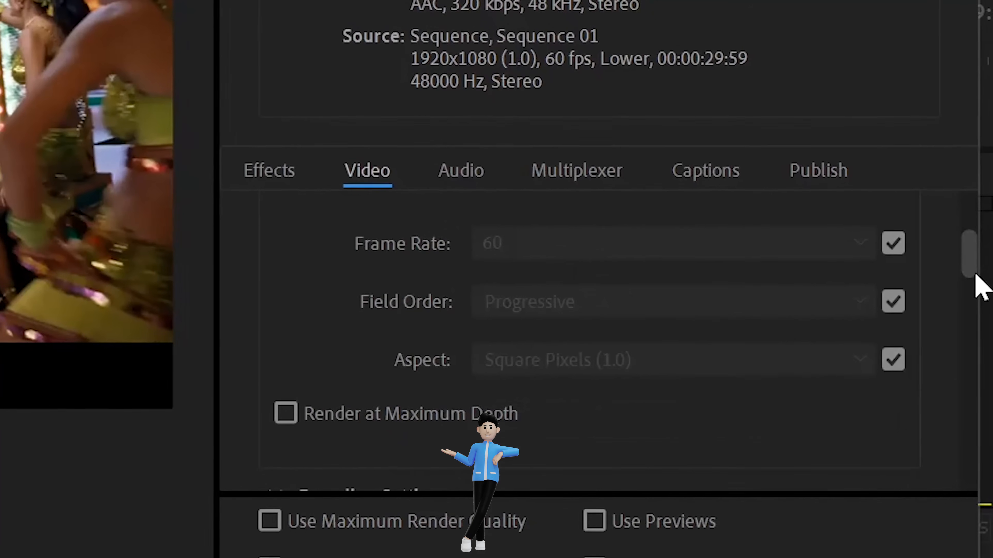
pyautogui.moveTo(975, 276); pyautogui.dragTo(992, 472)
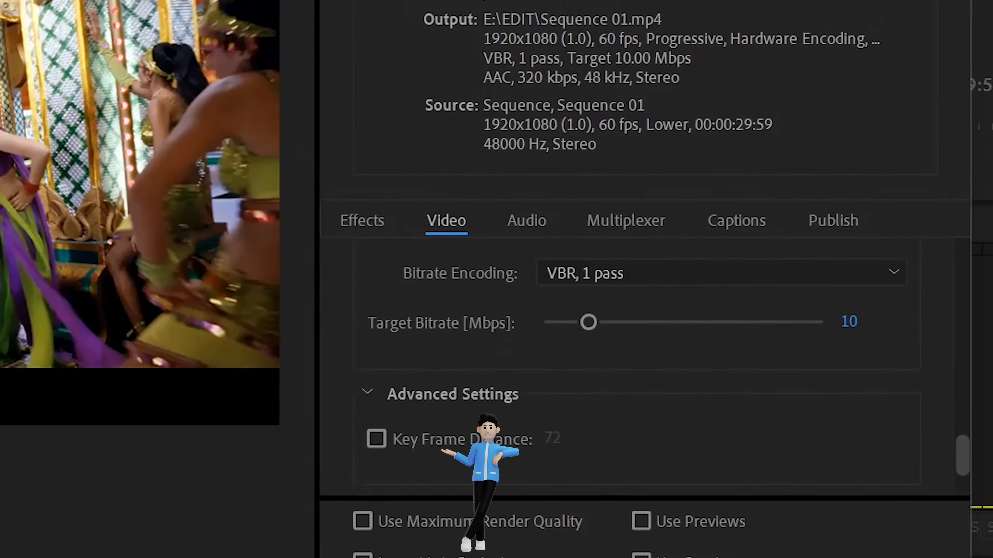
pyautogui.click(703, 273)
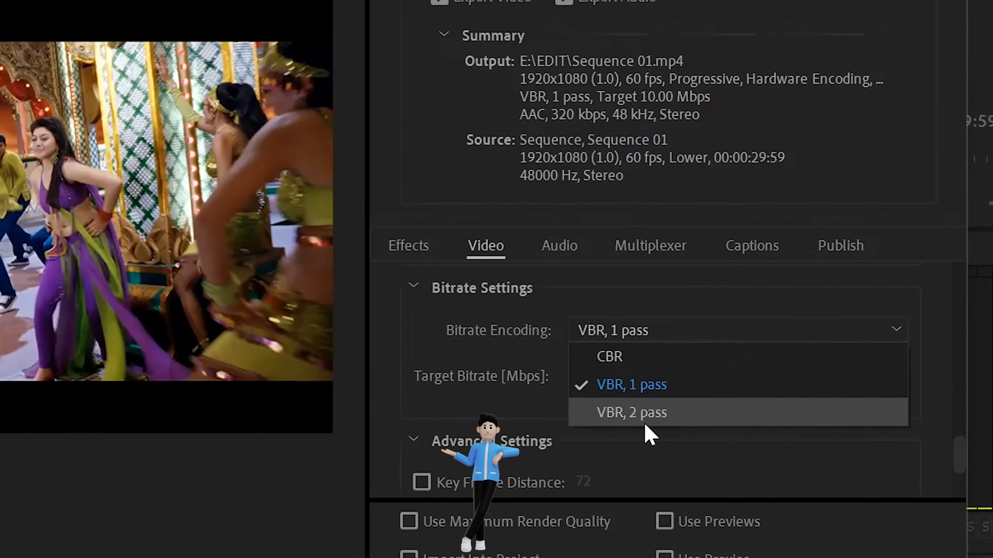
pyautogui.click(645, 420)
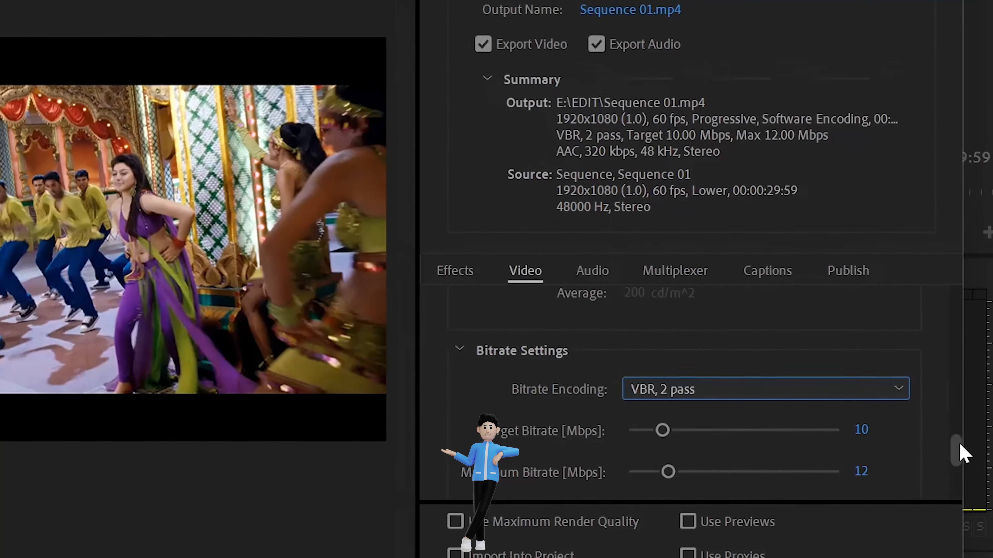
pyautogui.moveTo(961, 445); pyautogui.dragTo(960, 452)
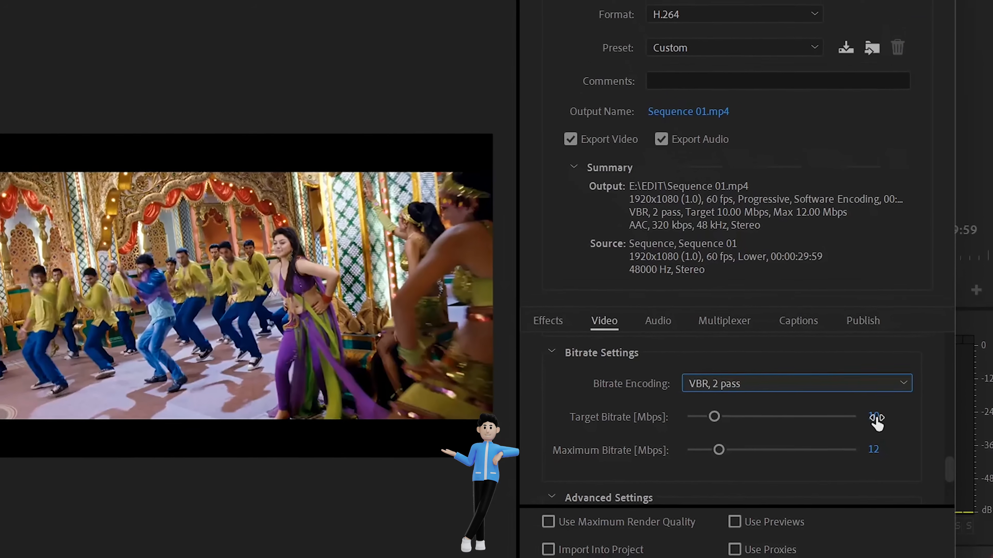
# Step: Export the sequence with the current H.264 settings
pyautogui.click(874, 417)
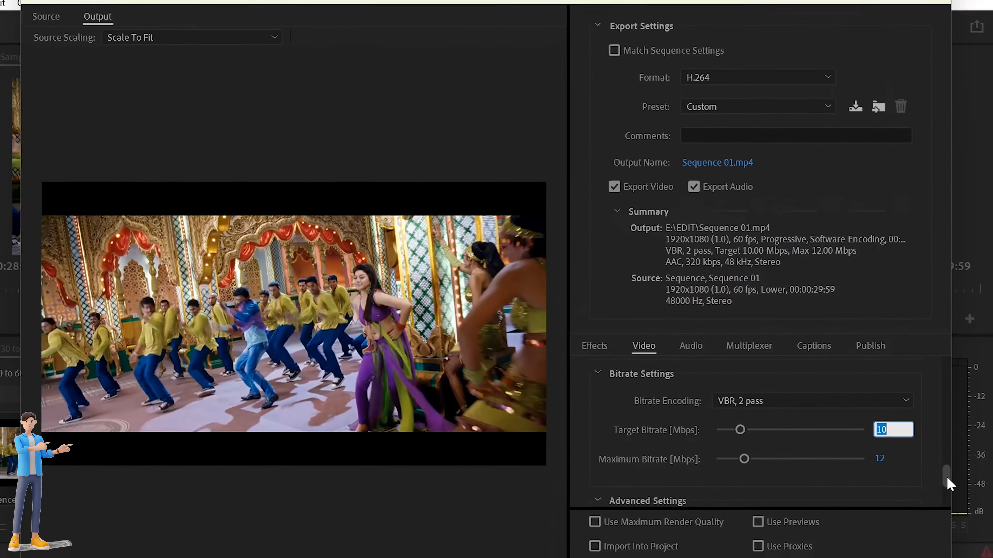
pyautogui.scroll(-3, 945, 477)
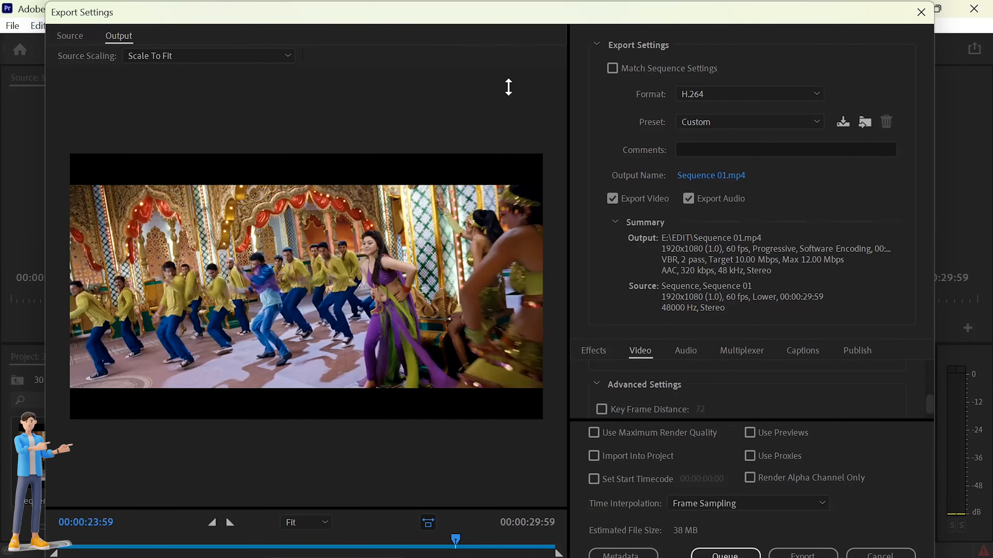
pyautogui.moveTo(509, 2); pyautogui.dragTo(508, 87)
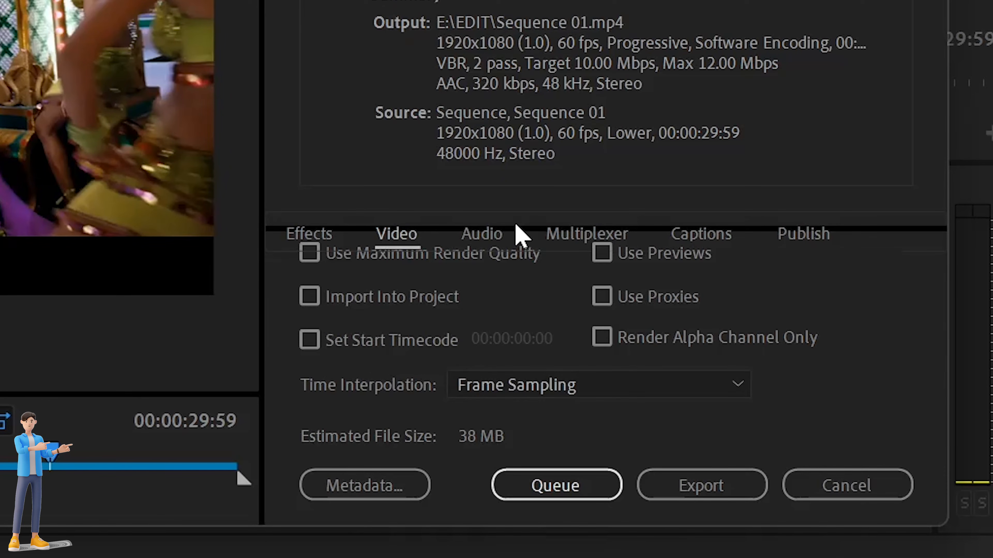
pyautogui.click(678, 484)
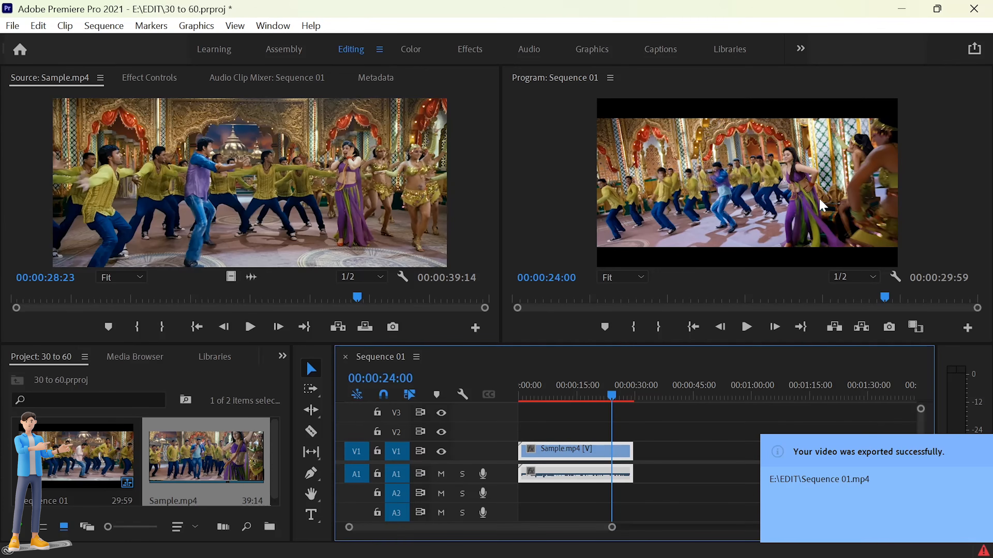
# Step: Dismiss the export notice and save the project
pyautogui.click(671, 430)
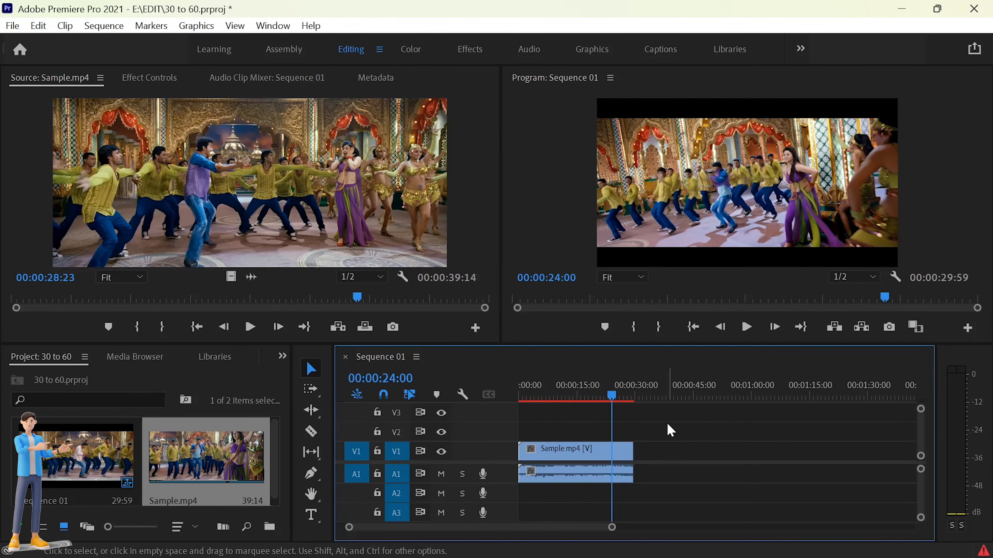
pyautogui.hotkey('ctrl', 's')
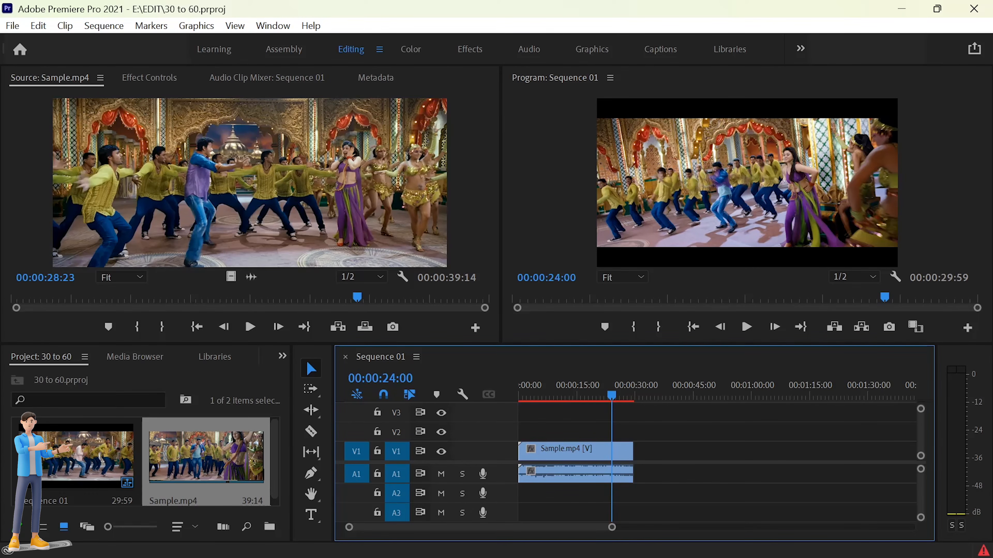
# Step: In File Explorer, rename the exported Sequence 01.mp4 as 60FPS File
pyautogui.hotkey('alt', 'Tab')
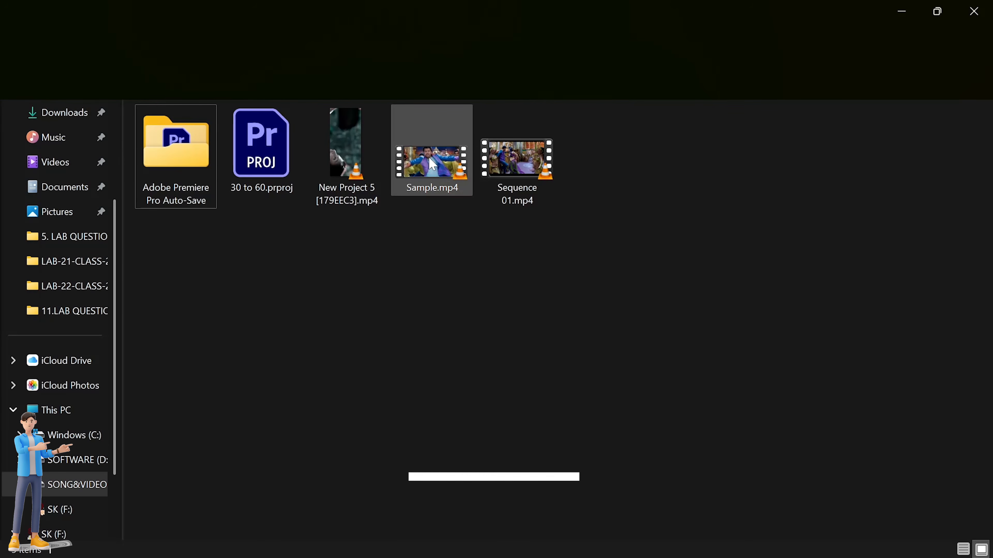
pyautogui.click(432, 165)
pyautogui.click(516, 195)
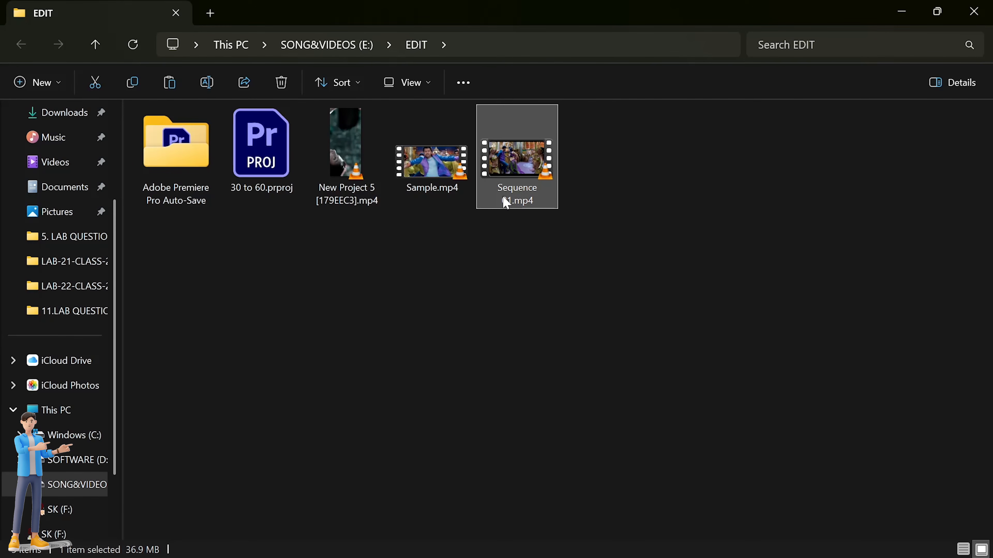
pyautogui.write('60Fps')
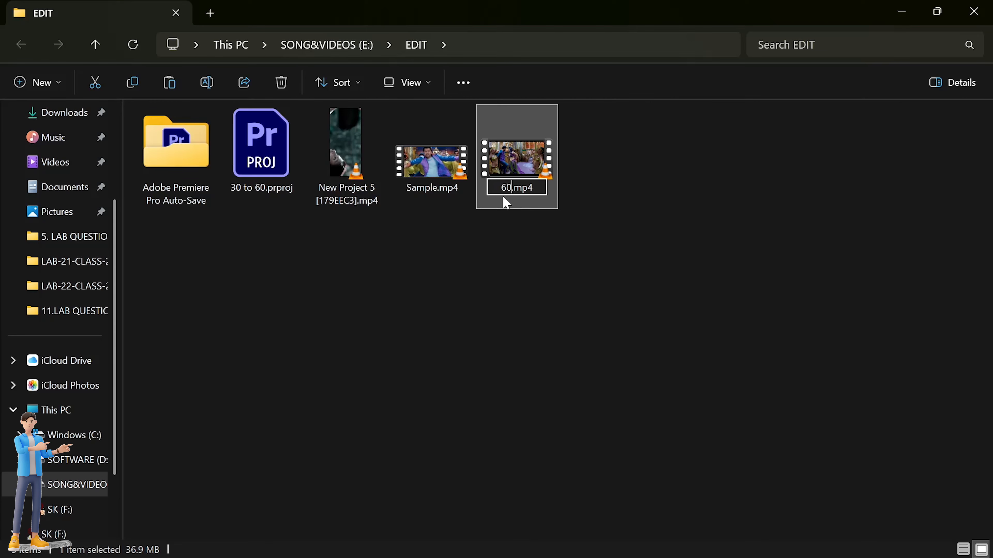
pyautogui.press('BackSpace')
pyautogui.press('BackSpace')
pyautogui.write('PS File')
pyautogui.press('Return')
# Step: Play 60FPS File.mp4 in a video player and switch its display mode to Fill
pyautogui.click(527, 315)
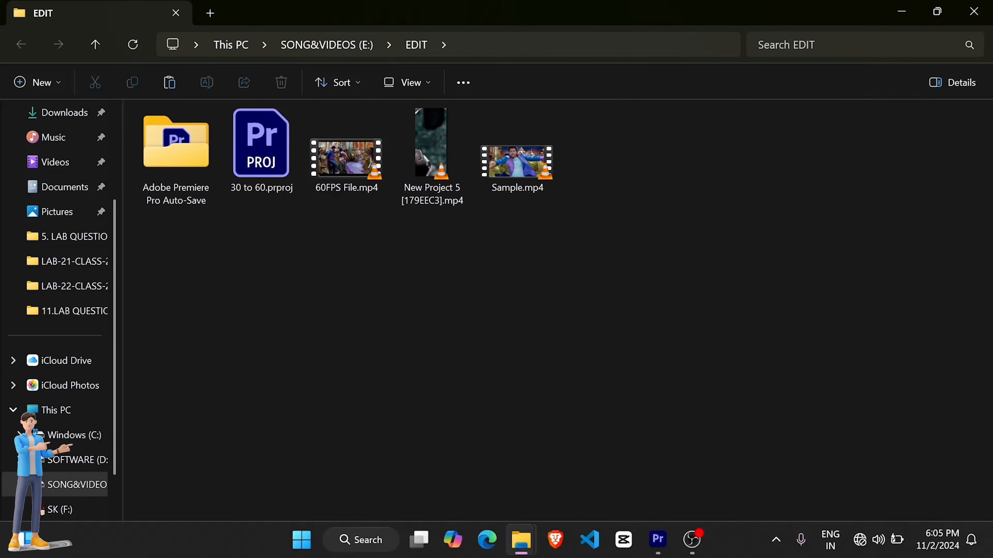
pyautogui.click(517, 165)
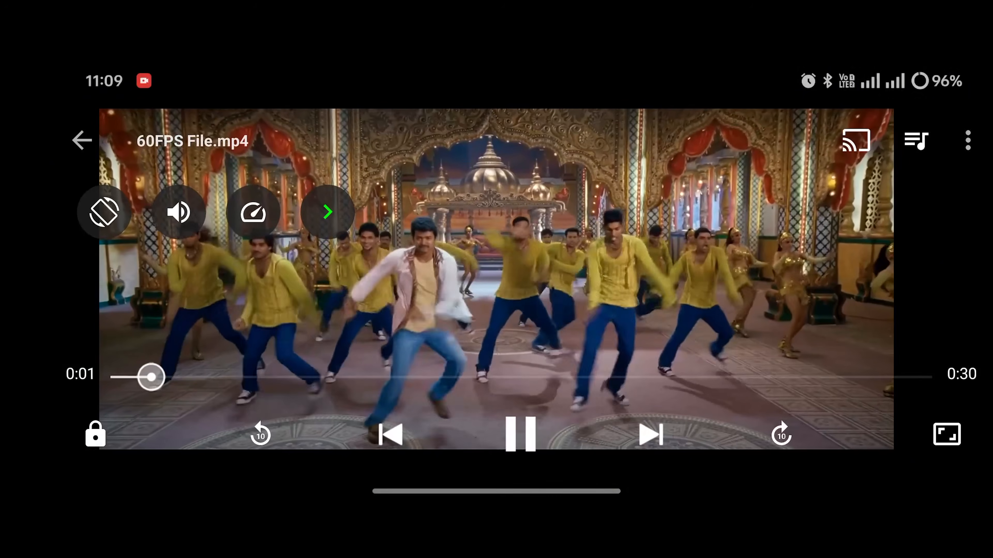
pyautogui.click(946, 434)
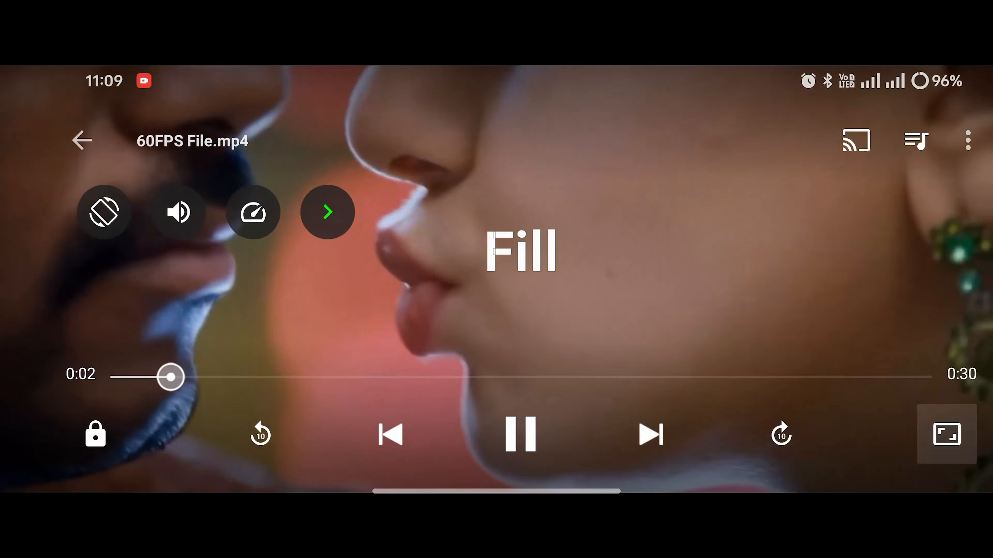